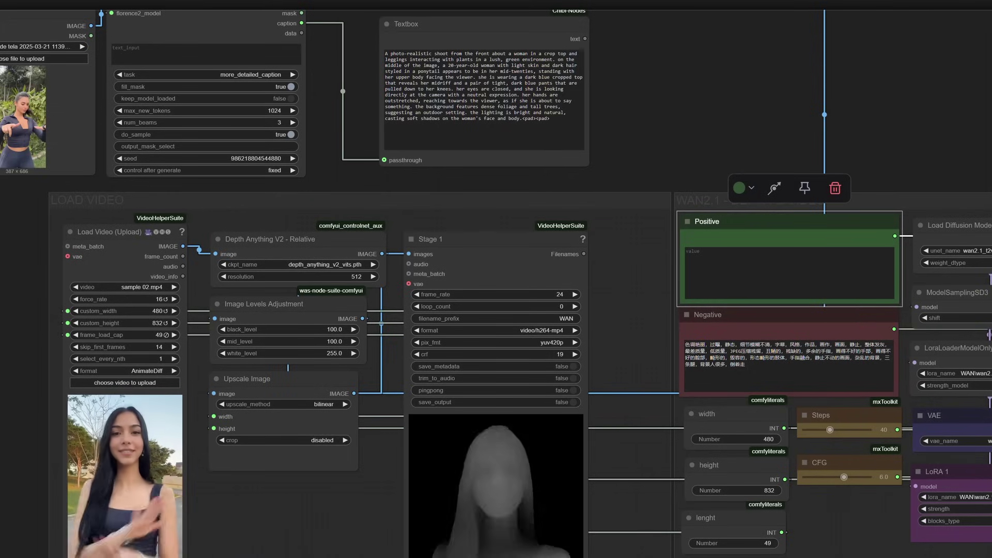
Survey the workflow's stage output videos, model loader, LoRA, prompt and depth map nodes.
scroll(49, 258, down, 2)
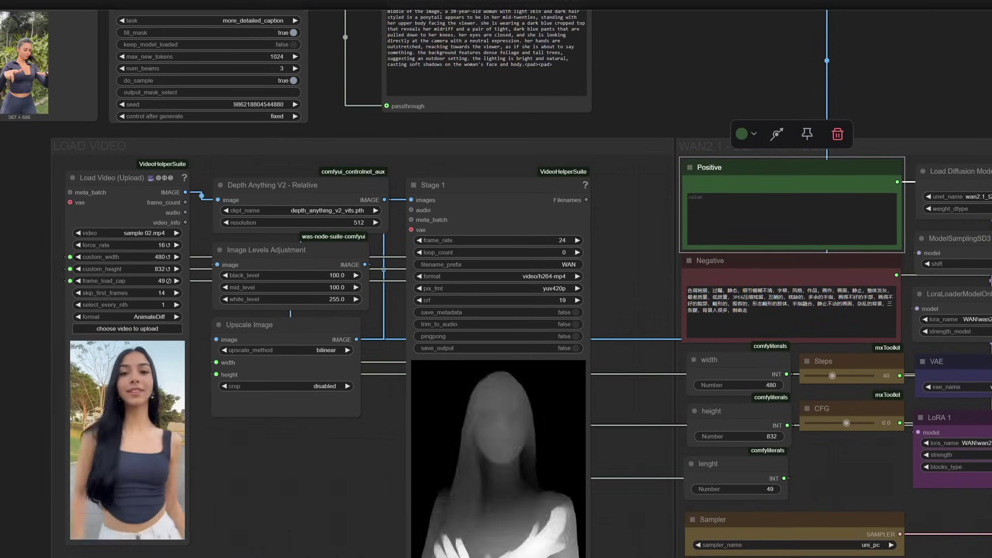
scroll(343, 542, down, 1)
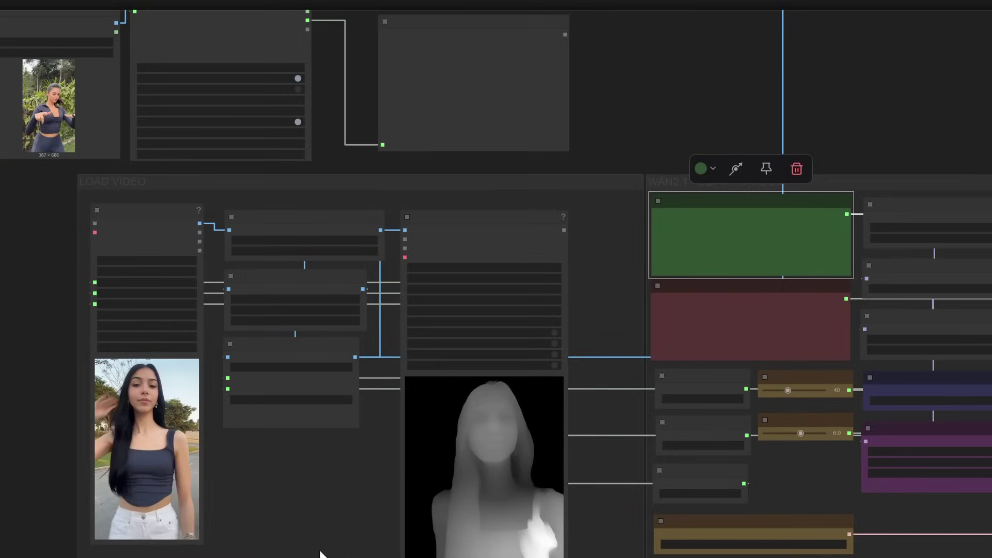
scroll(7, 522, down, 8)
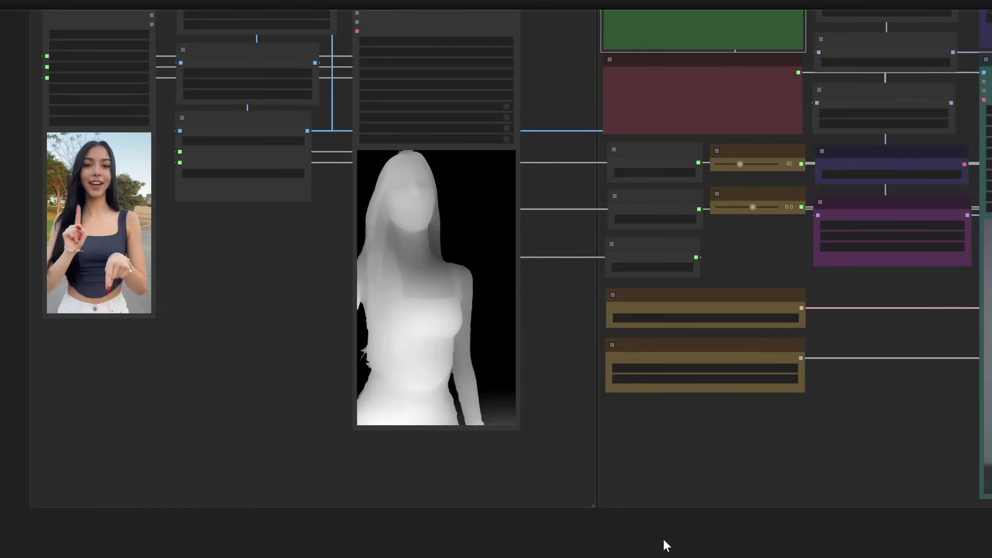
drag(885, 549, 281, 514)
scroll(643, 317, up, 2)
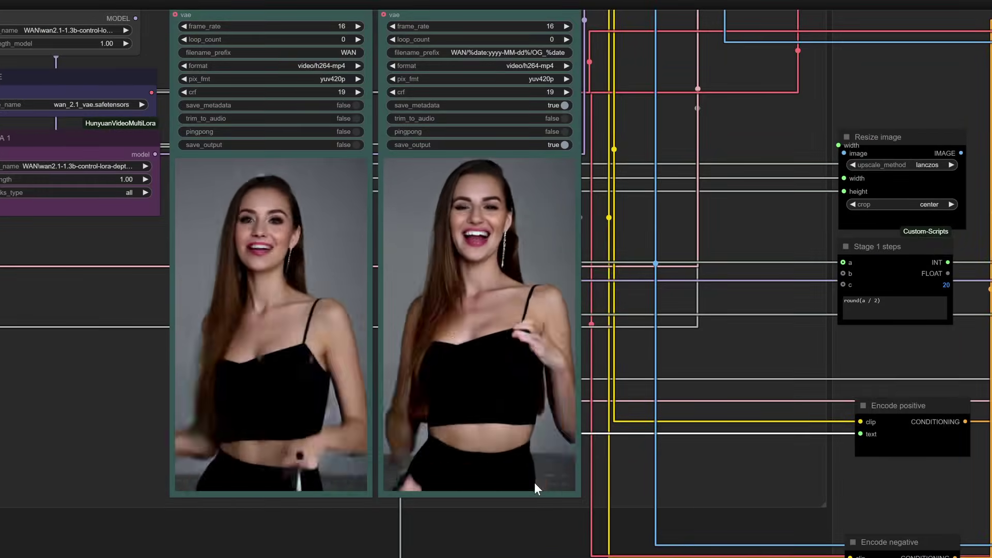
scroll(535, 483, down, 3)
scroll(534, 488, up, 3)
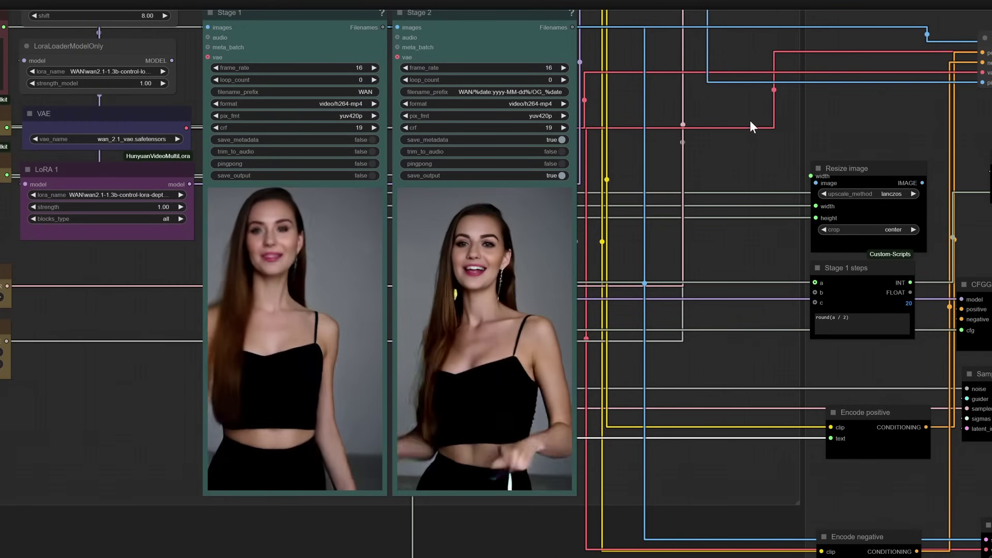
drag(743, 156, 929, 214)
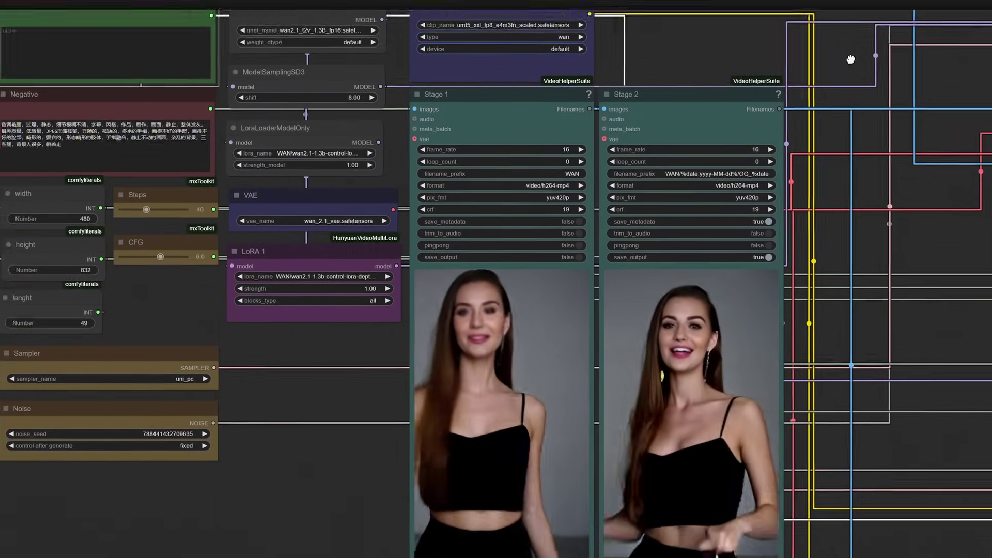
drag(51, 21, 268, 77)
drag(224, 104, 405, 149)
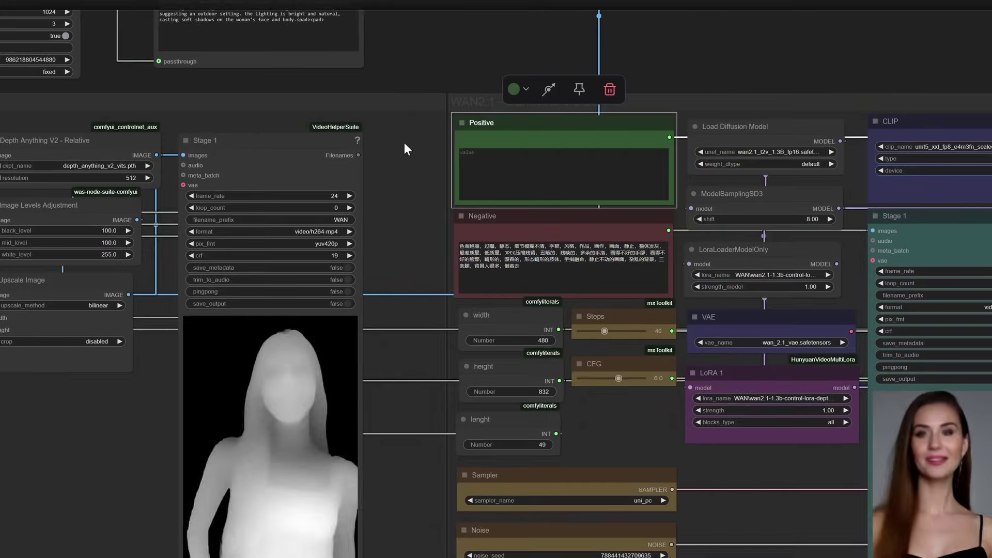
scroll(393, 248, down, 4)
scroll(394, 252, down, 5)
Inspect the stage 2 guidance and decode nodes, then return to the stage output videos.
drag(696, 120, 543, 95)
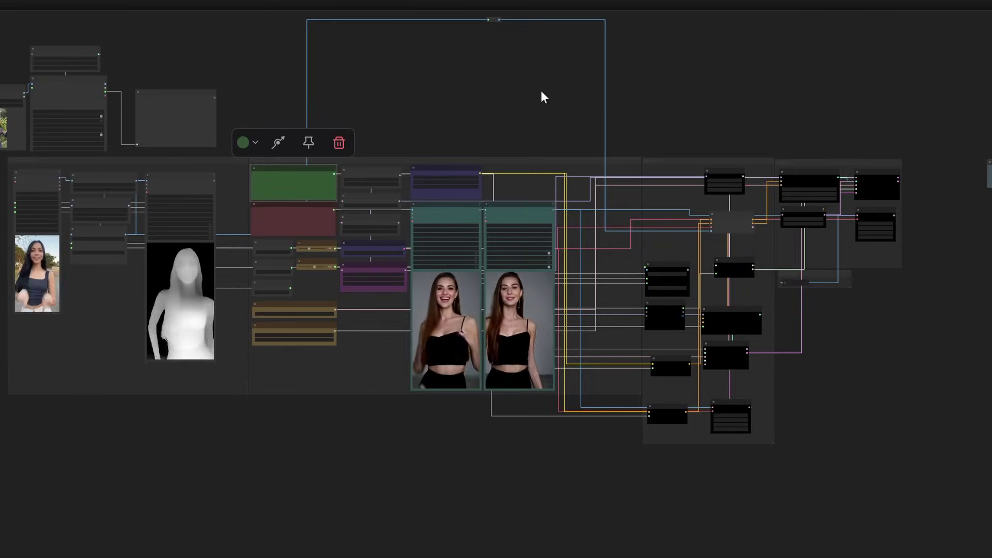
scroll(832, 256, up, 4)
scroll(878, 336, up, 5)
drag(885, 416, 839, 222)
scroll(678, 312, down, 3)
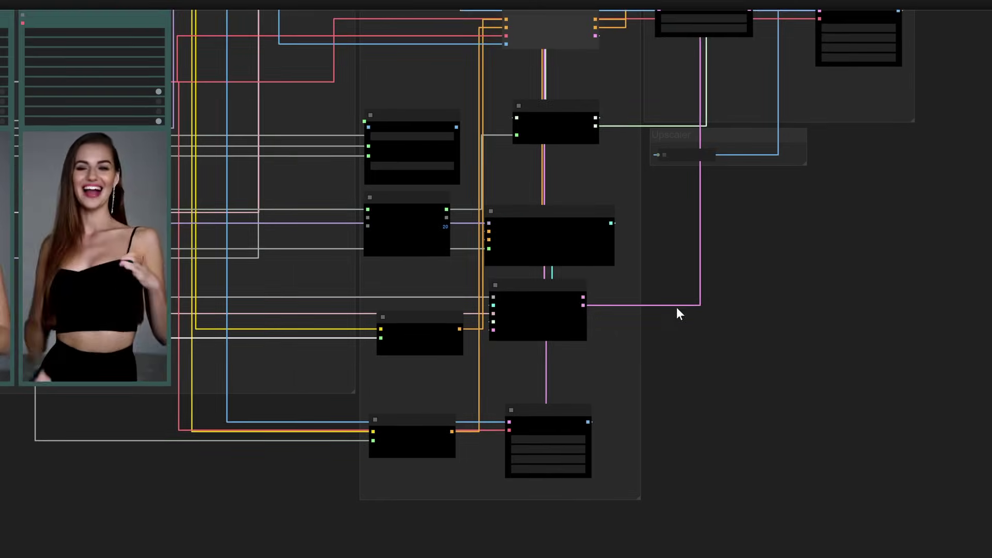
drag(883, 346, 755, 514)
scroll(738, 184, down, 1)
scroll(737, 183, up, 5)
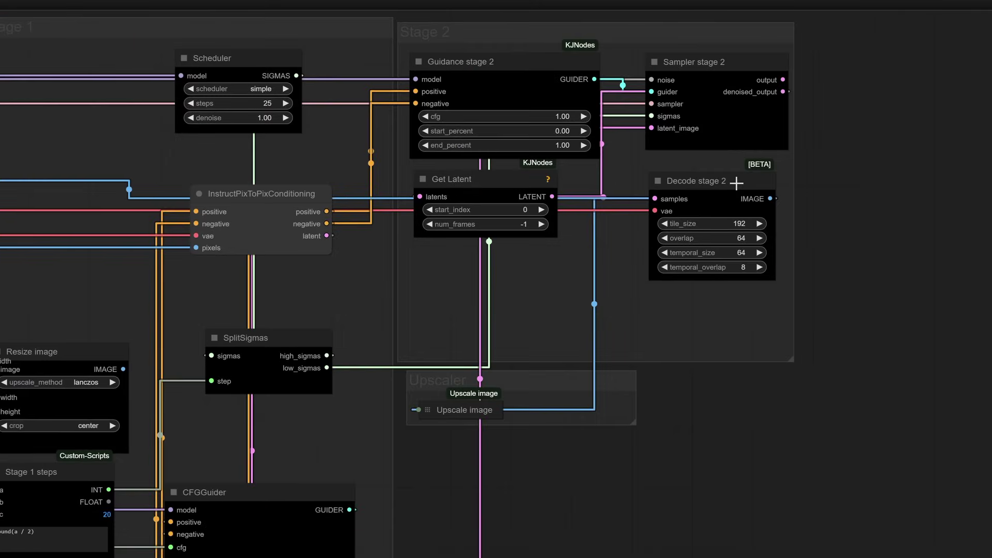
scroll(690, 283, down, 2)
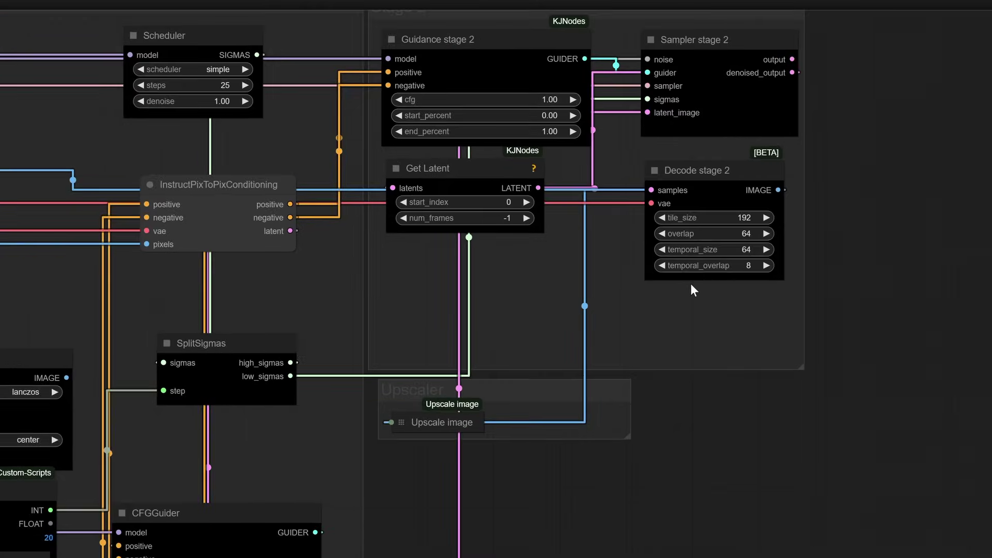
scroll(690, 283, down, 5)
drag(318, 90, 814, 75)
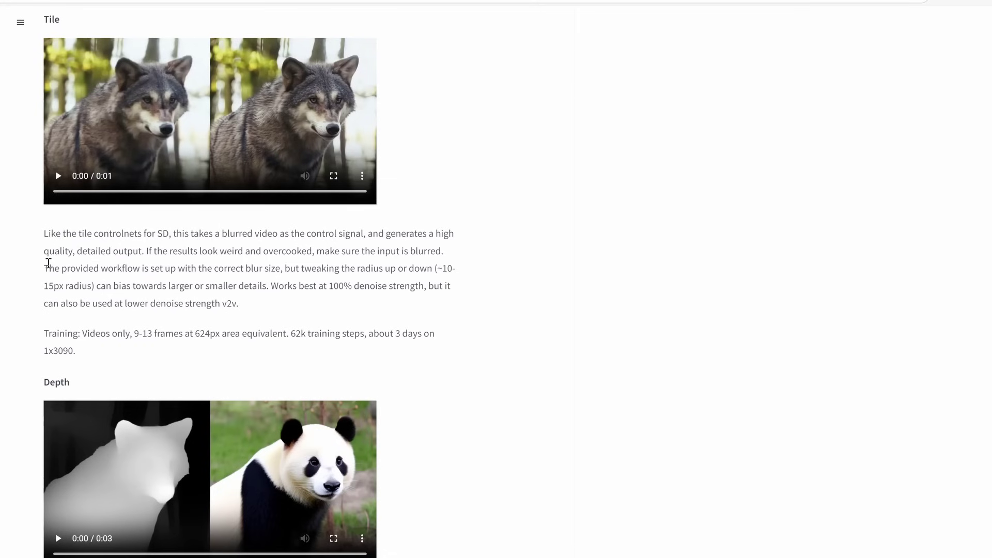
Replay the Depth example video on the Wan2.1-control-loras model card and return to the top.
scroll(79, 250, up, 6)
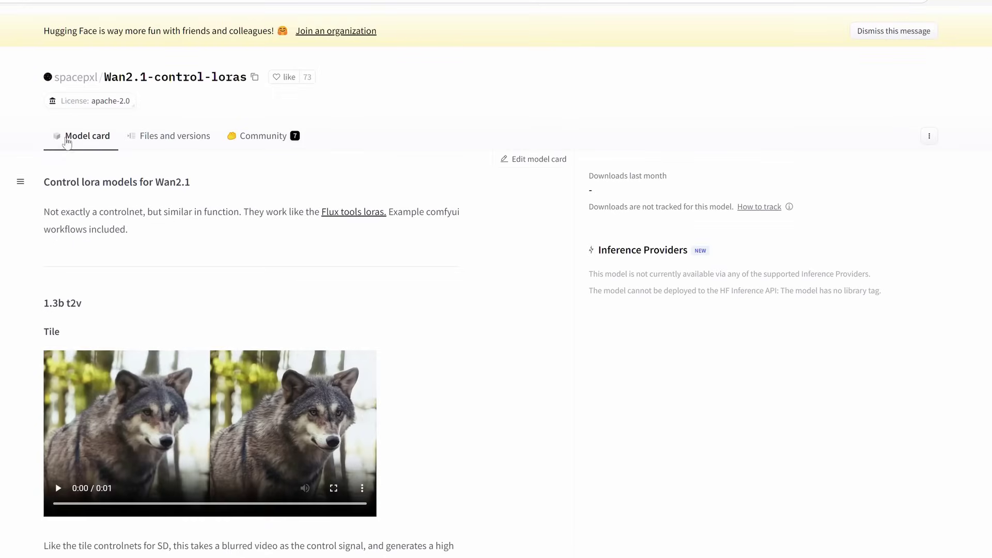
scroll(49, 324, down, 8)
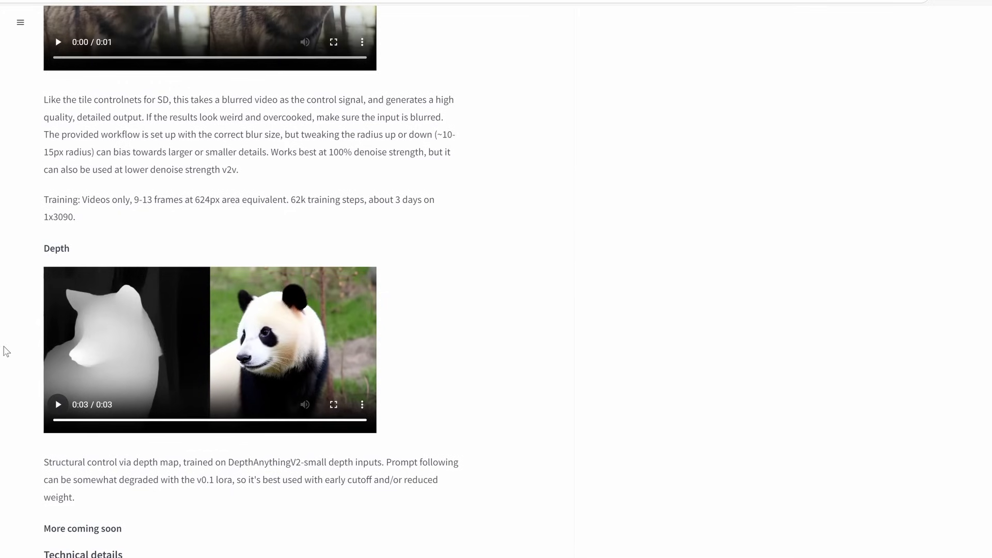
click(58, 408)
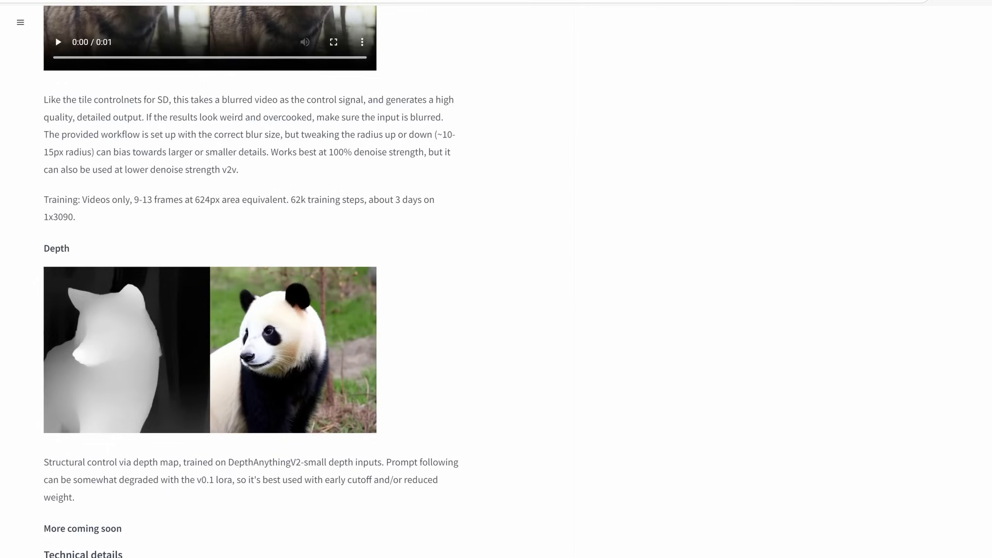
click(58, 405)
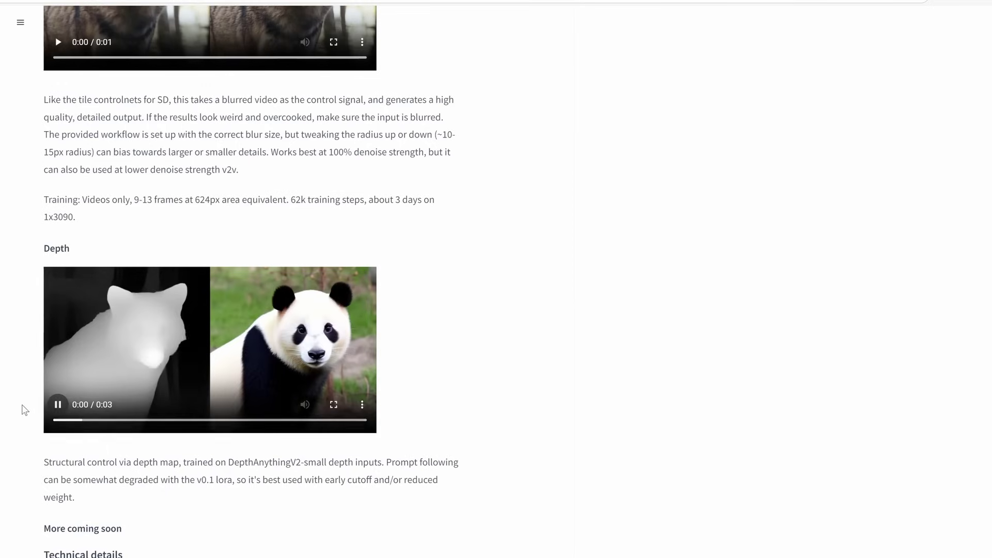
scroll(100, 465, down, 3)
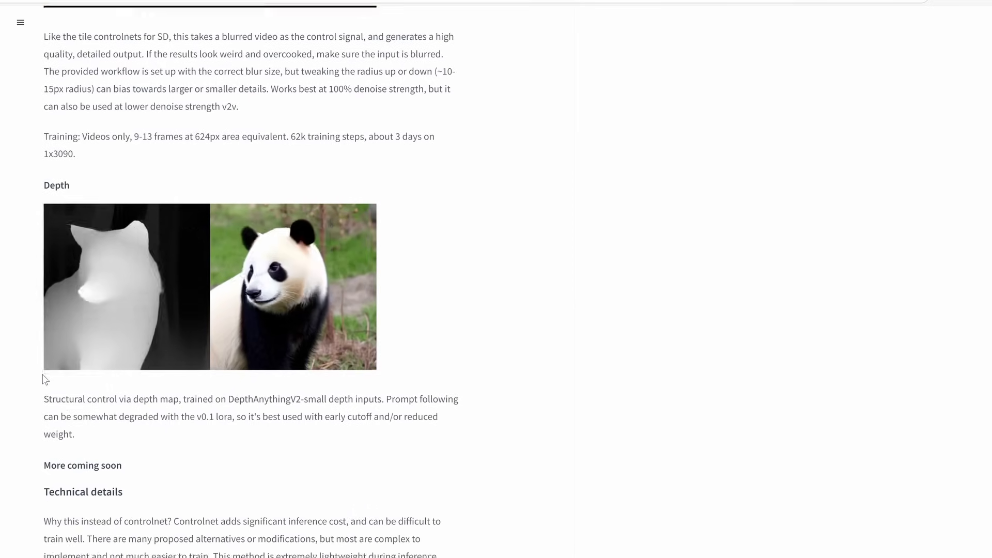
scroll(44, 380, down, 2)
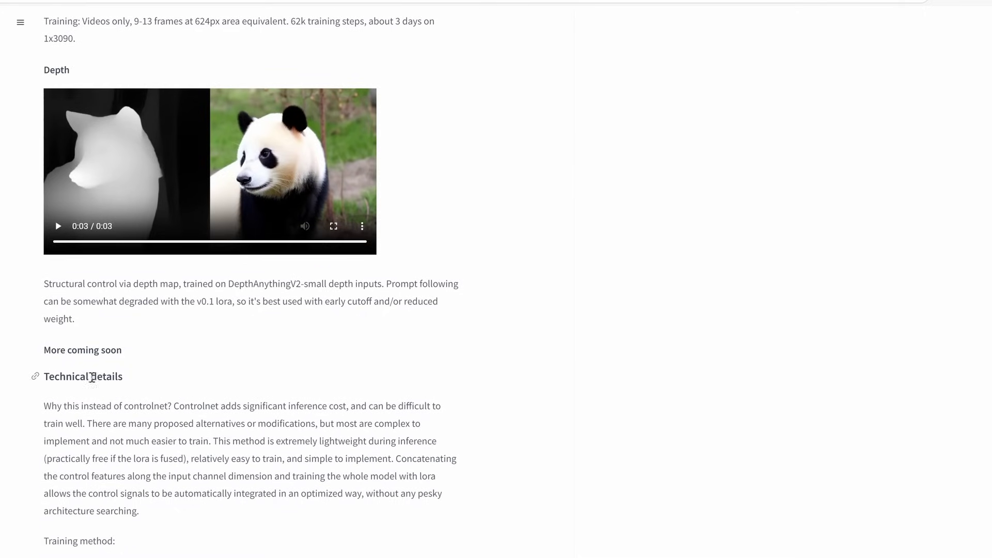
scroll(17, 339, up, 15)
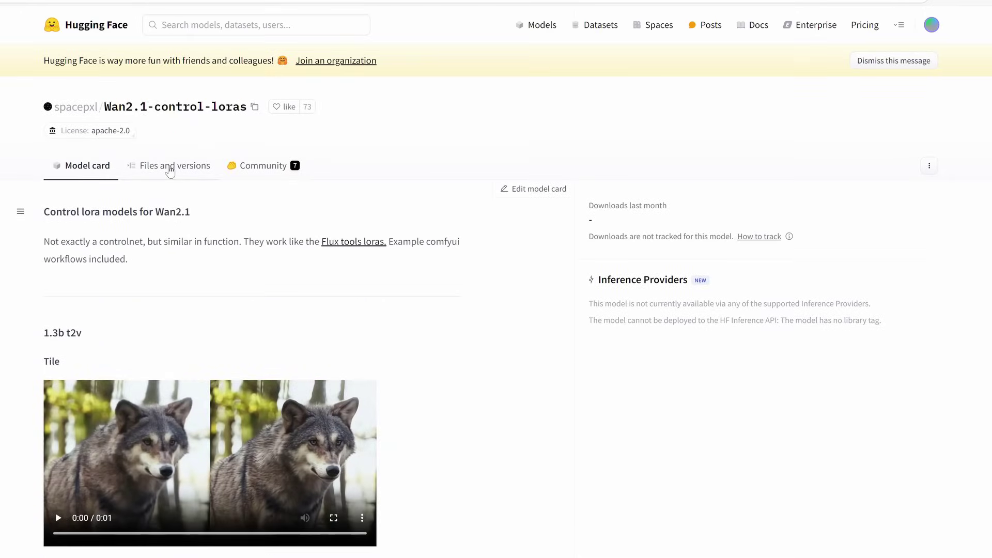
View the repository's 1.3b/depth files, the JSON workflow and safetensors LoRA, then return to ComfyUI.
click(170, 166)
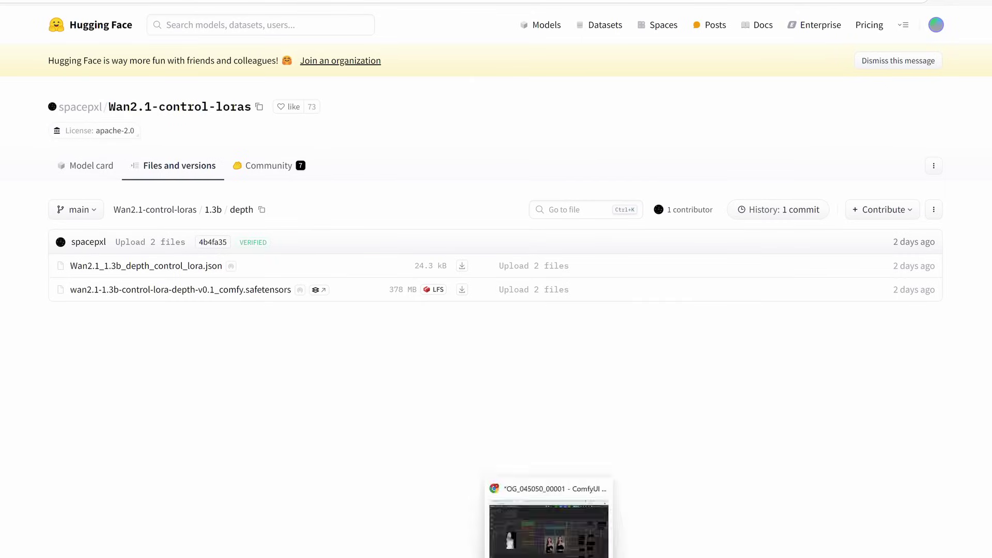
click(549, 529)
Review the source video, depth, caption, prompt, model and Stage 1/Stage 2 output nodes.
drag(359, 64, 702, 115)
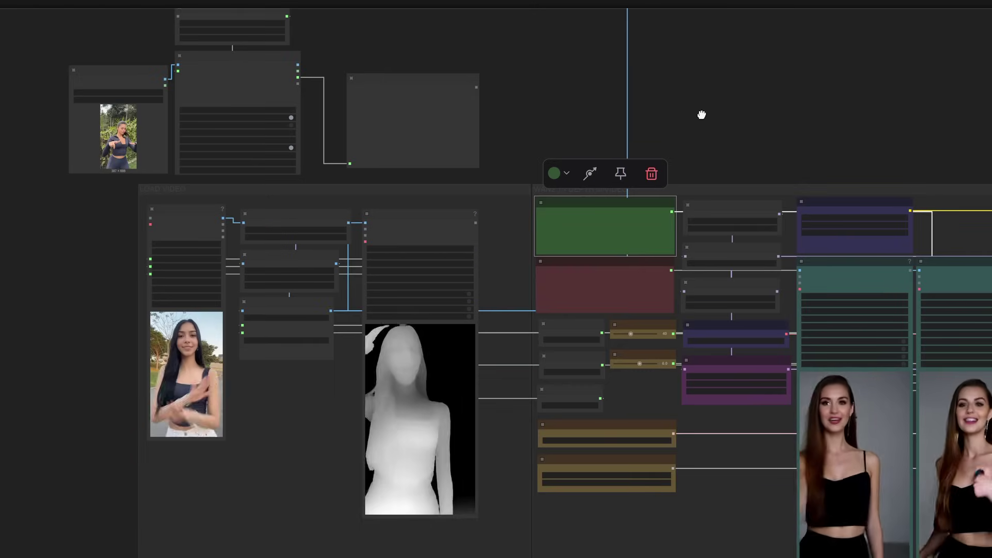
scroll(483, 96, up, 5)
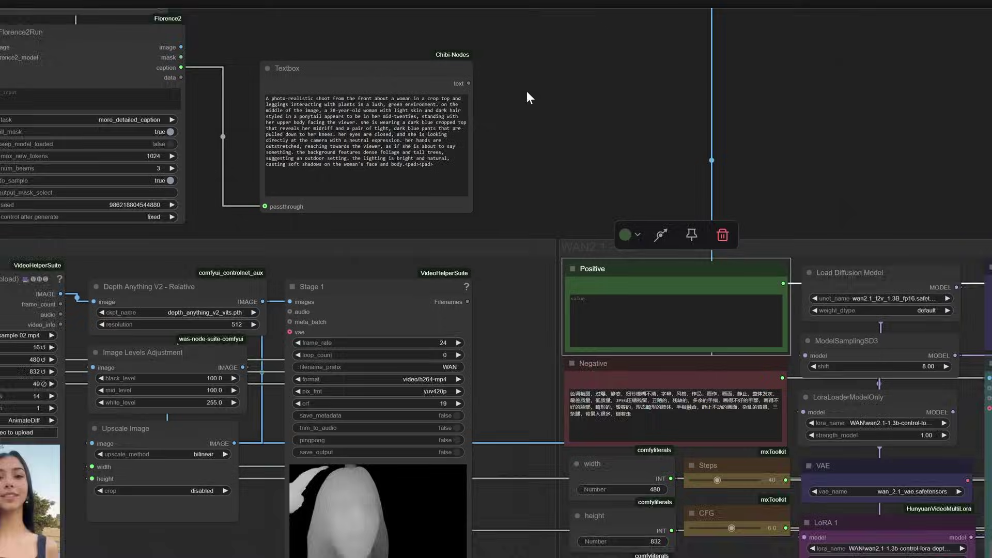
scroll(528, 96, up, 2)
drag(560, 142, 595, 43)
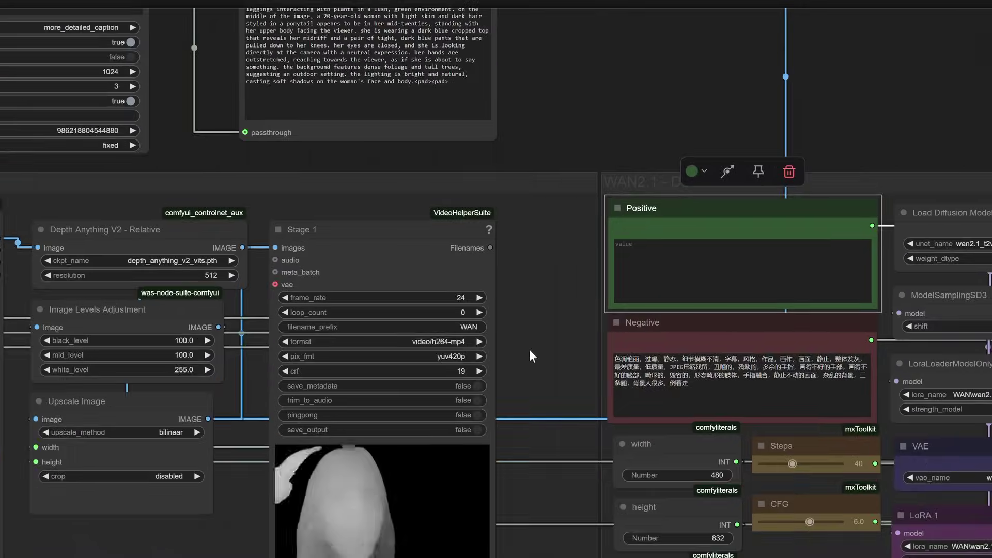
drag(529, 349, 547, 193)
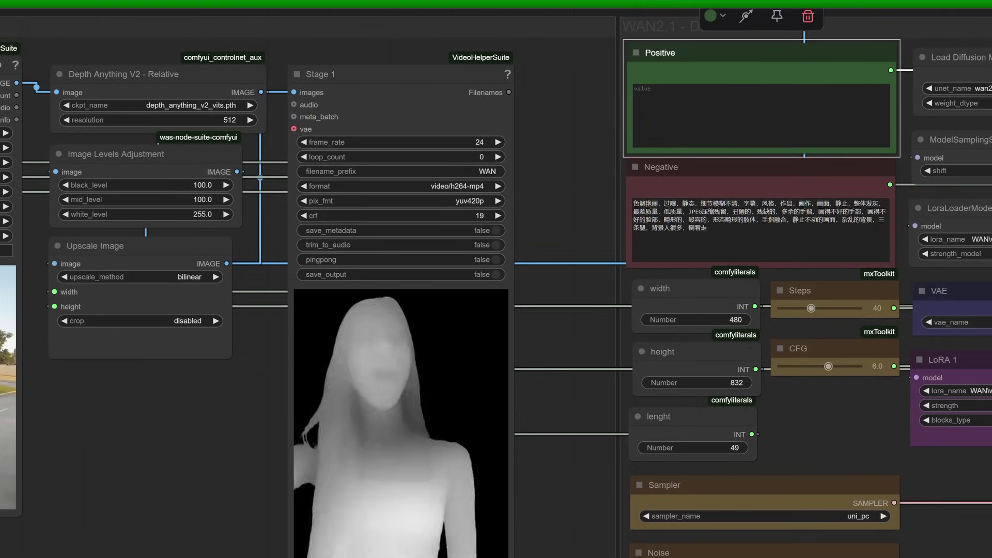
drag(580, 412, 424, 389)
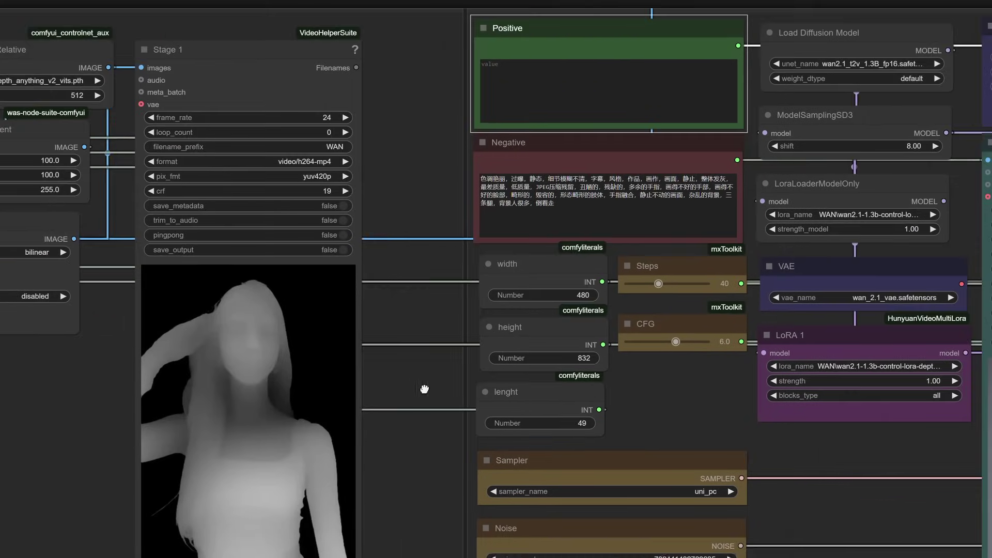
scroll(632, 422, down, 5)
drag(766, 96, 503, 78)
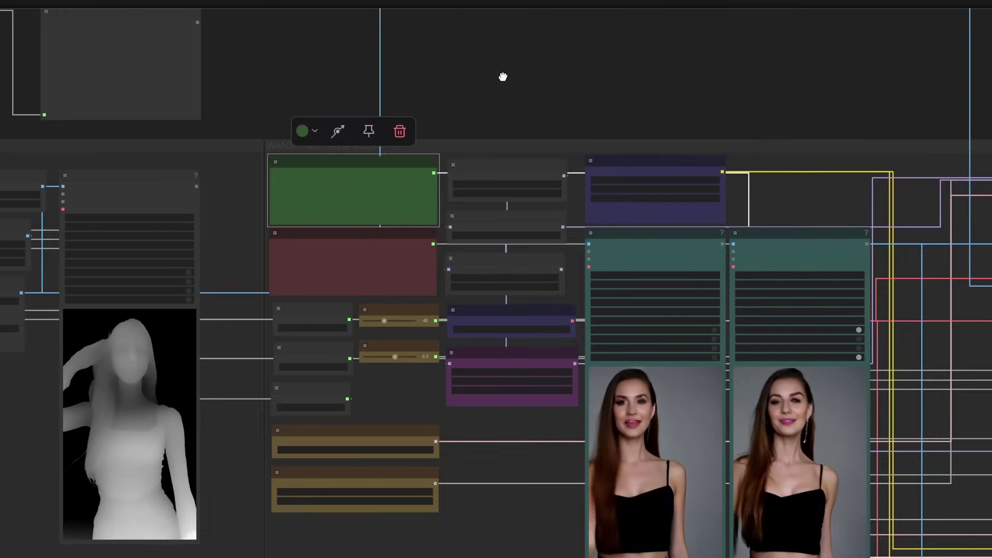
drag(762, 161, 551, 140)
scroll(550, 141, up, 1)
scroll(551, 141, up, 5)
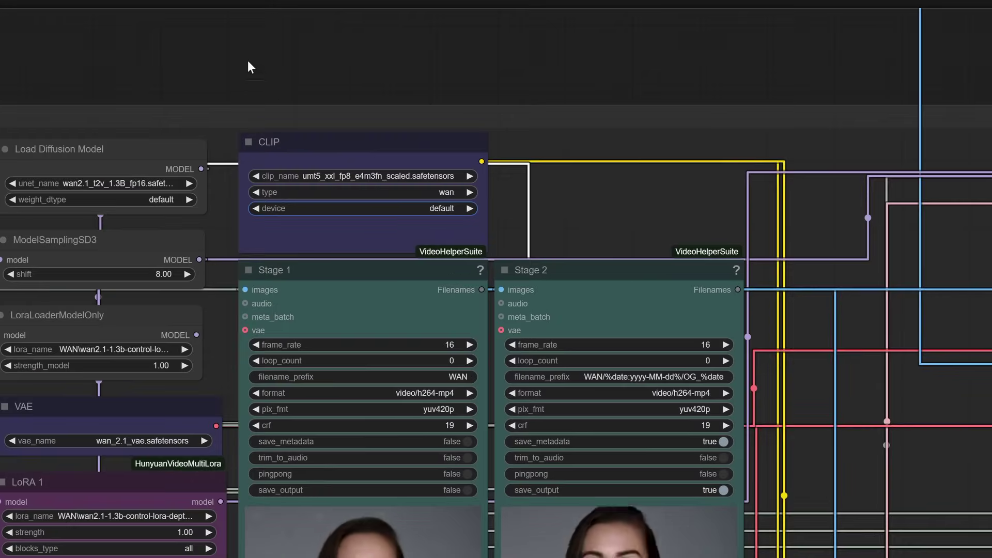
scroll(383, 427, down, 5)
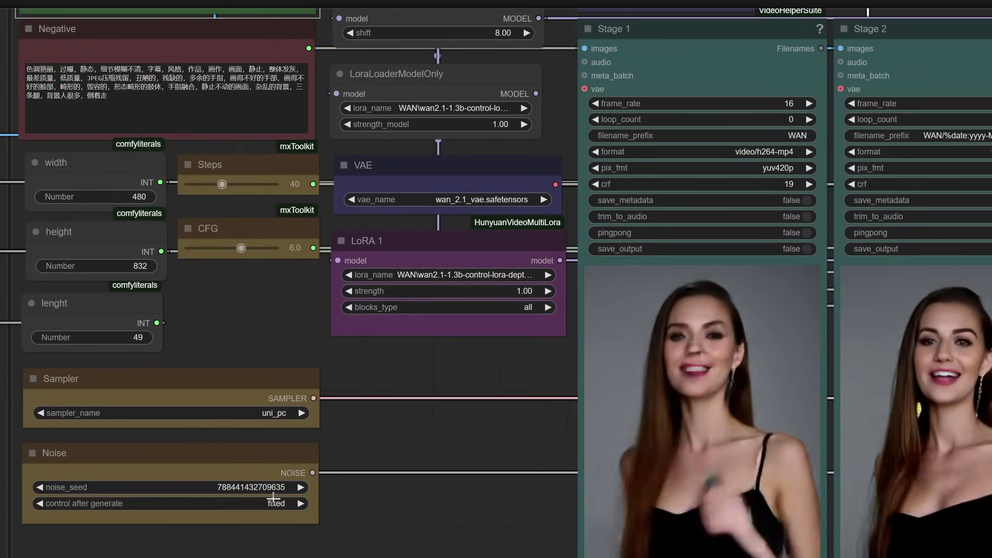
Set the Noise node's control after generate to randomize and queue the workflow.
click(282, 505)
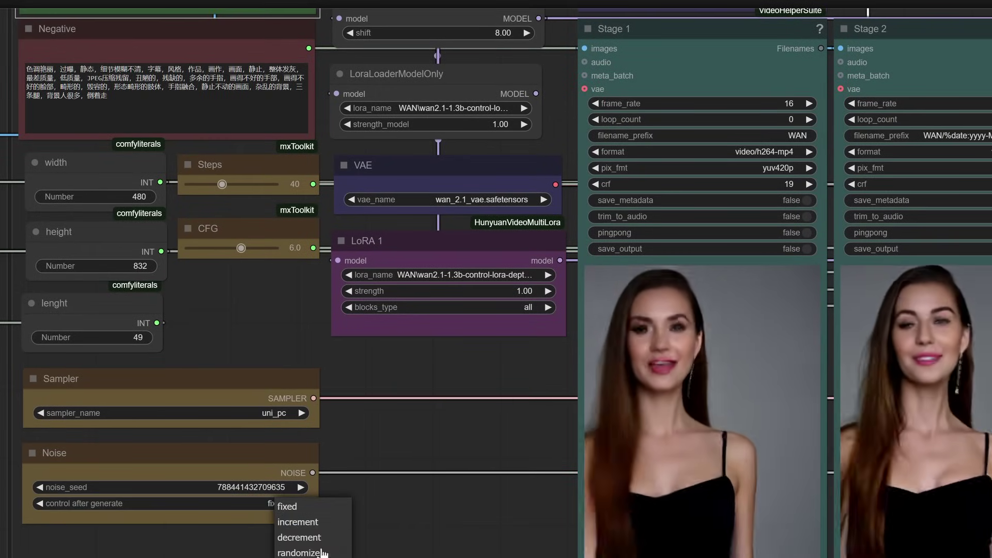
click(292, 551)
key(ctrl+Return)
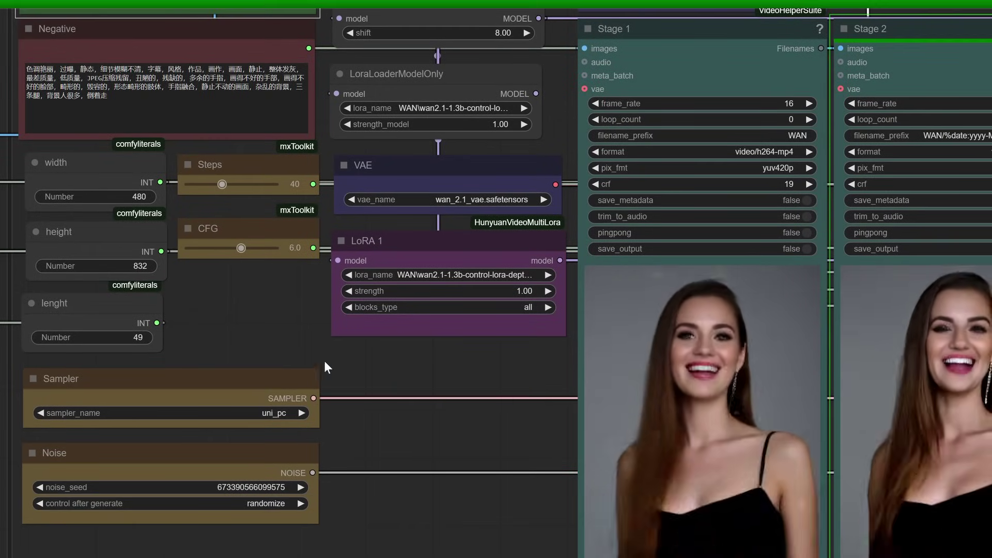
scroll(243, 321, down, 4)
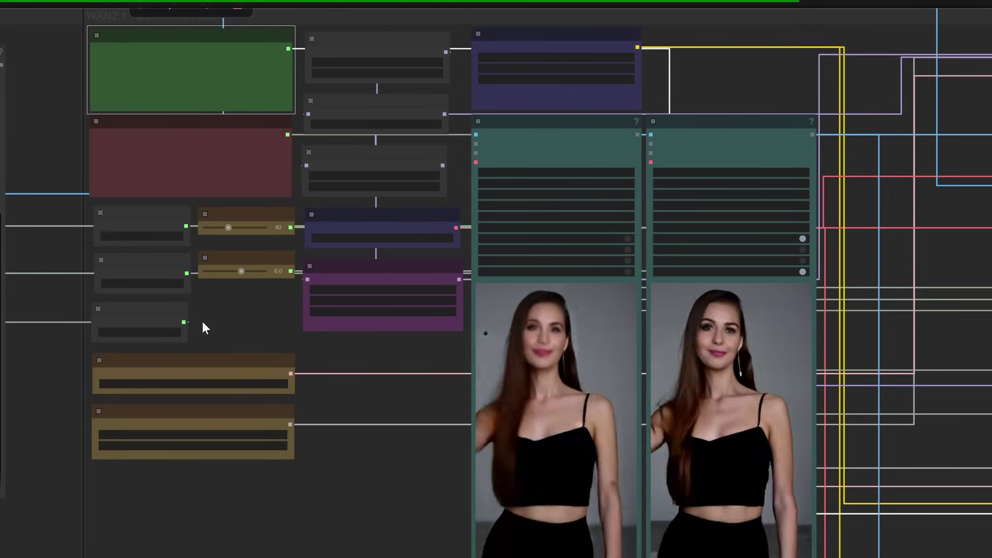
drag(63, 144, 541, 206)
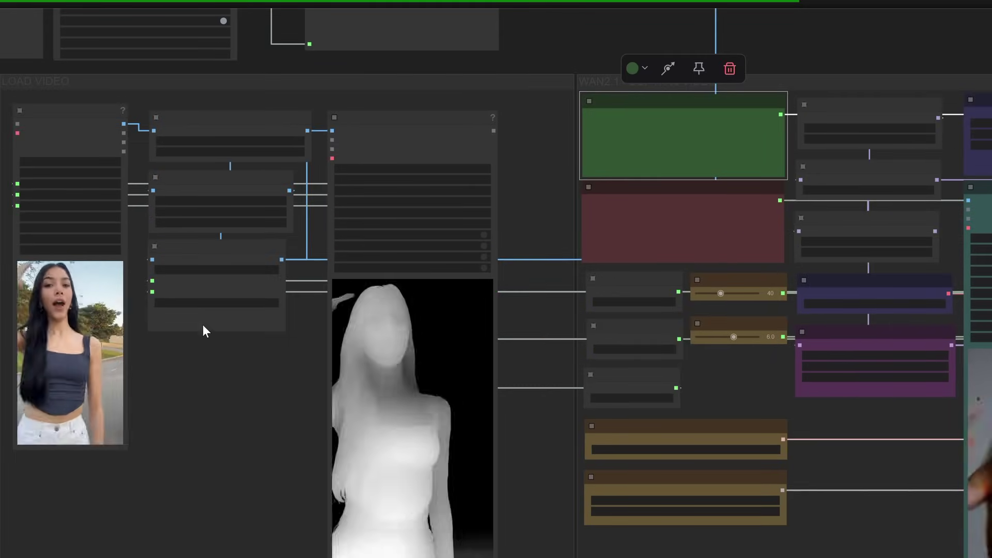
scroll(203, 324, up, 3)
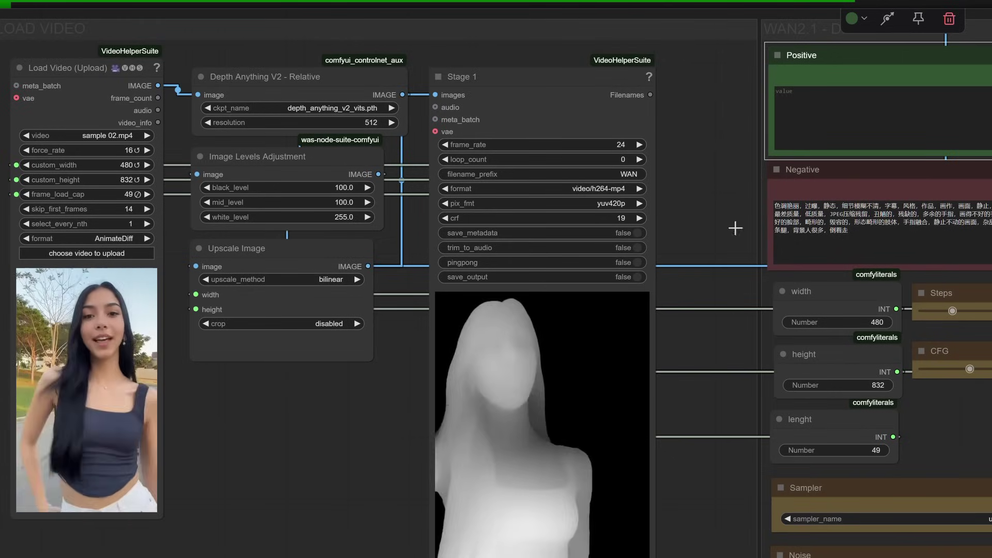
click(817, 352)
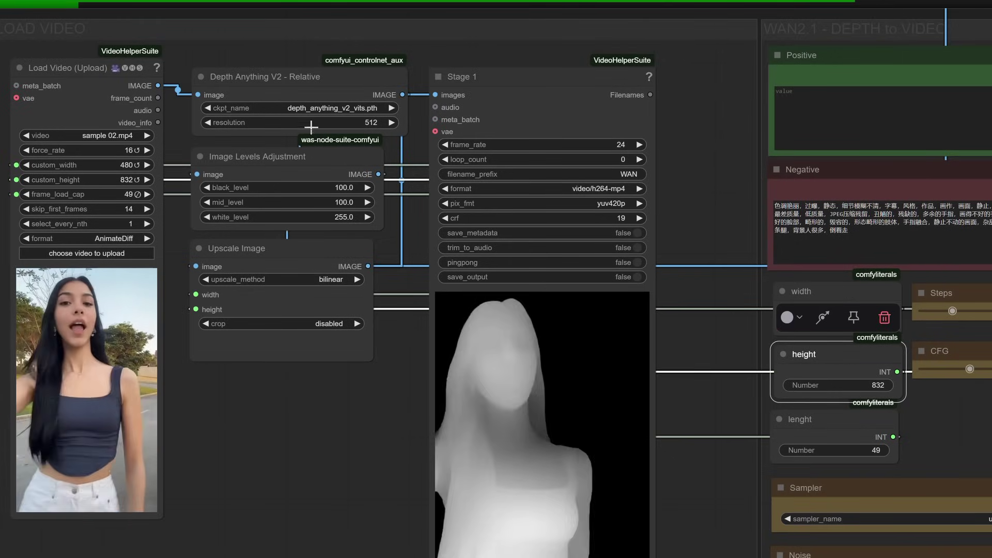
click(268, 76)
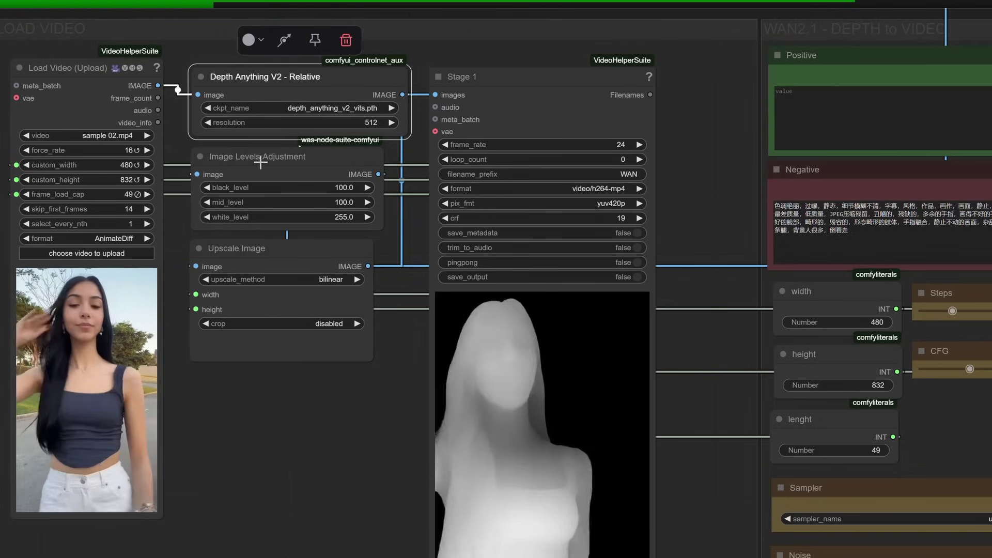
scroll(166, 161, up, 5)
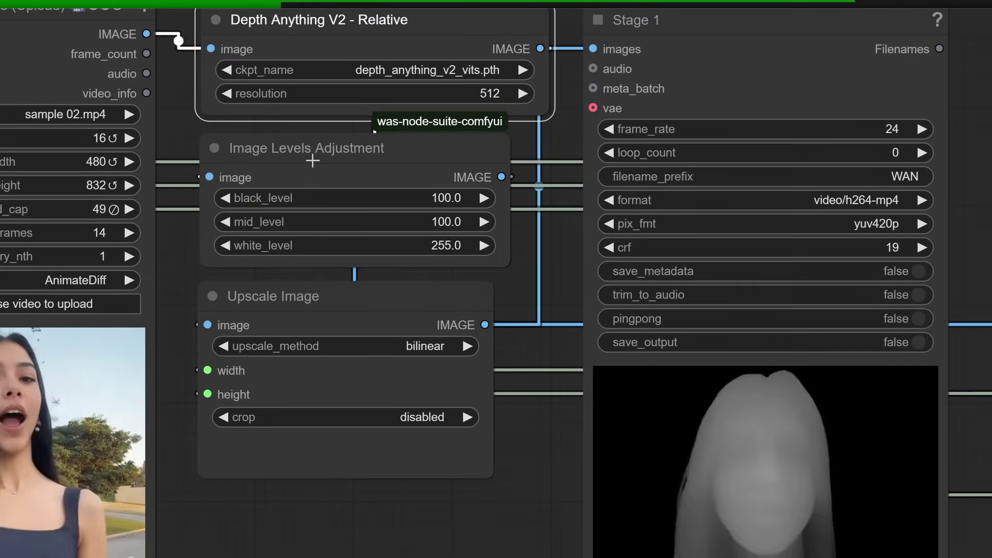
click(310, 162)
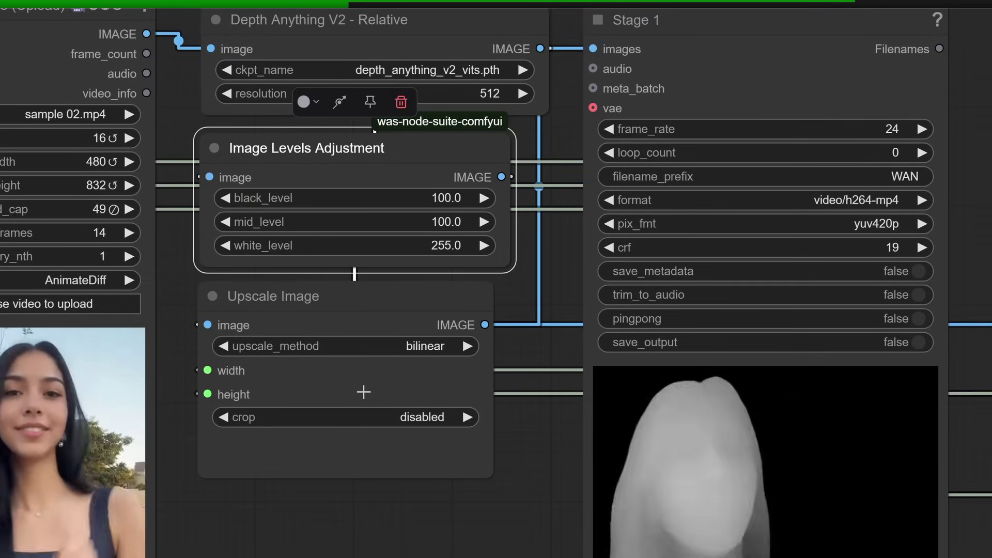
scroll(353, 382, down, 5)
scroll(381, 535, down, 3)
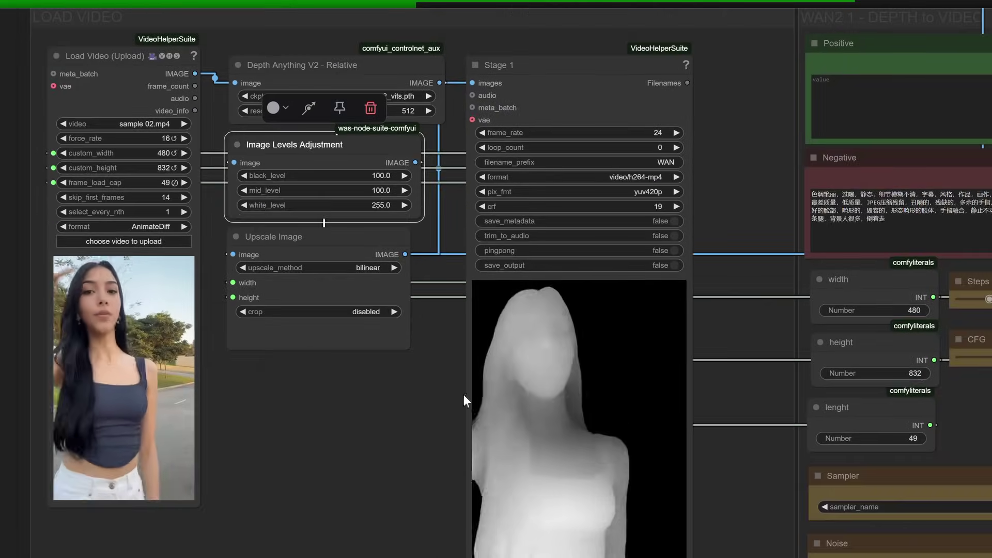
drag(346, 461, 256, 320)
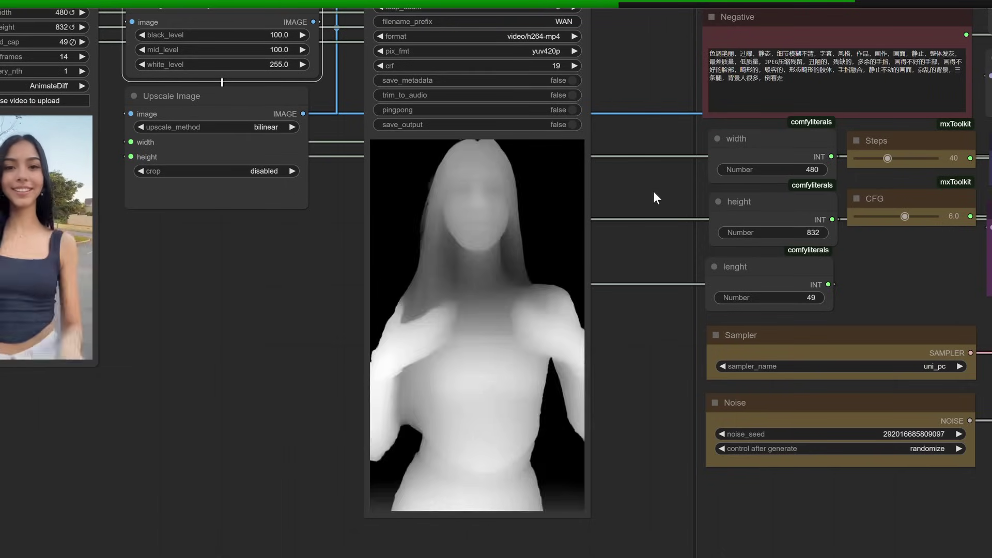
scroll(653, 191, down, 2)
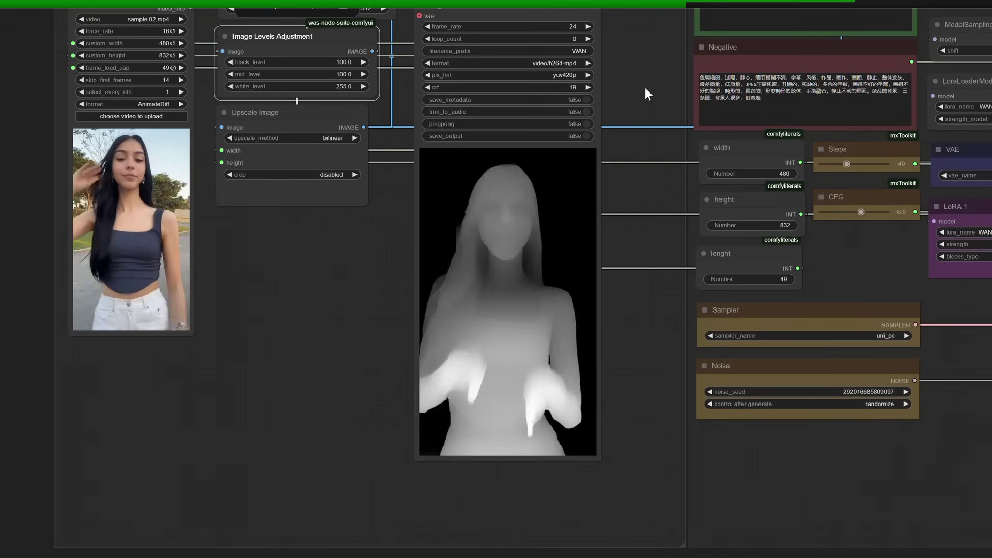
drag(646, 93, 586, 180)
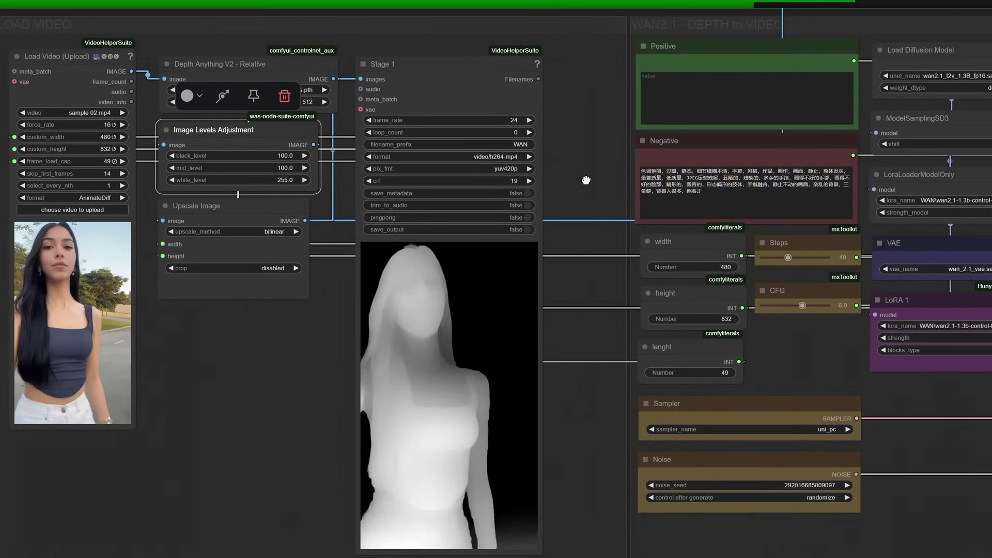
drag(550, 257, 541, 274)
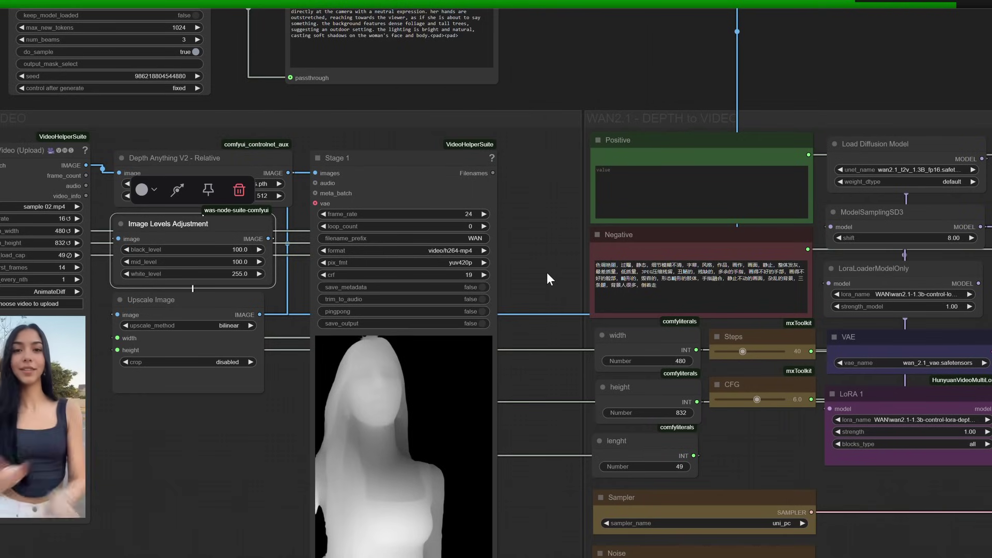
Paste the caption of the woman in a crop top and leggings into the Positive prompt.
drag(551, 241, 538, 237)
scroll(483, 221, right, 5)
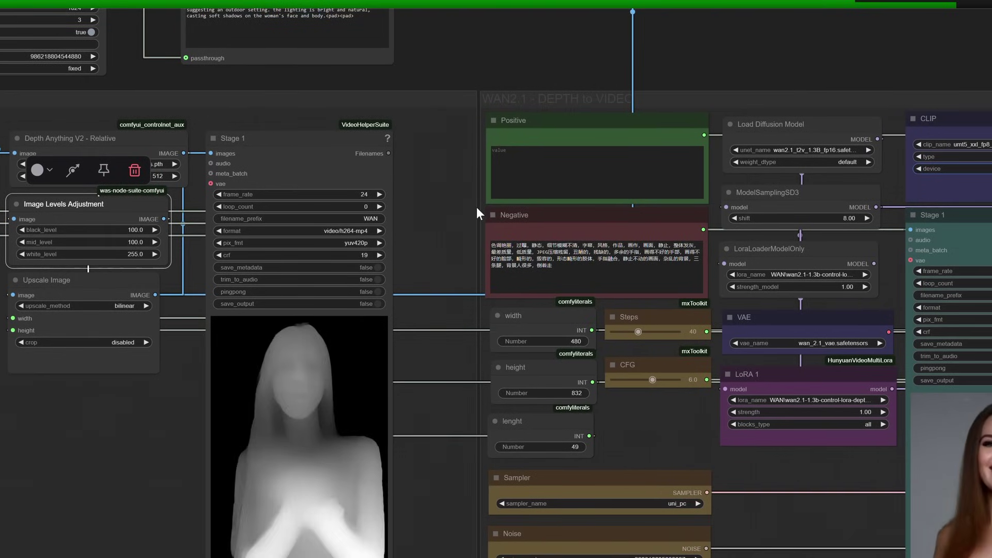
click(540, 169)
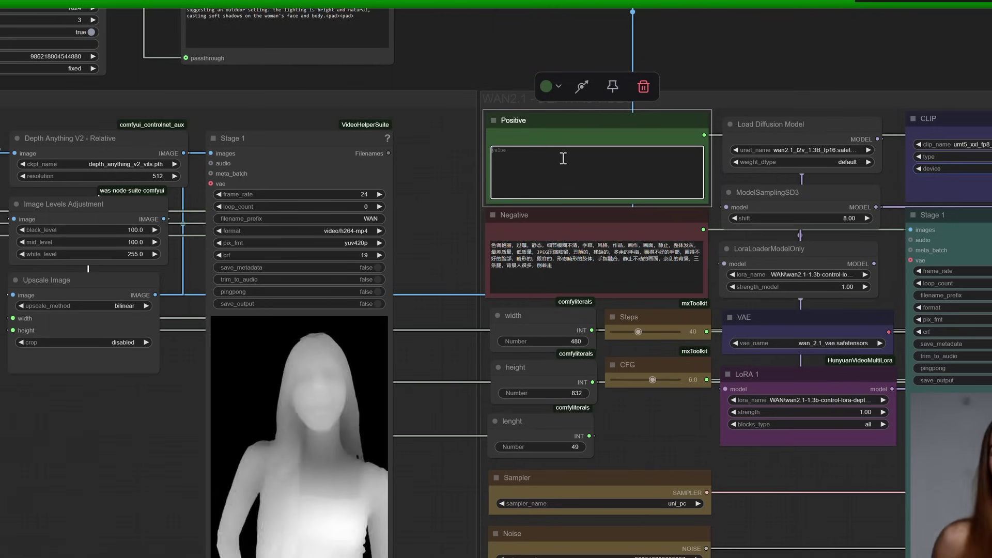
scroll(454, 66, up, 5)
scroll(454, 66, left, 3)
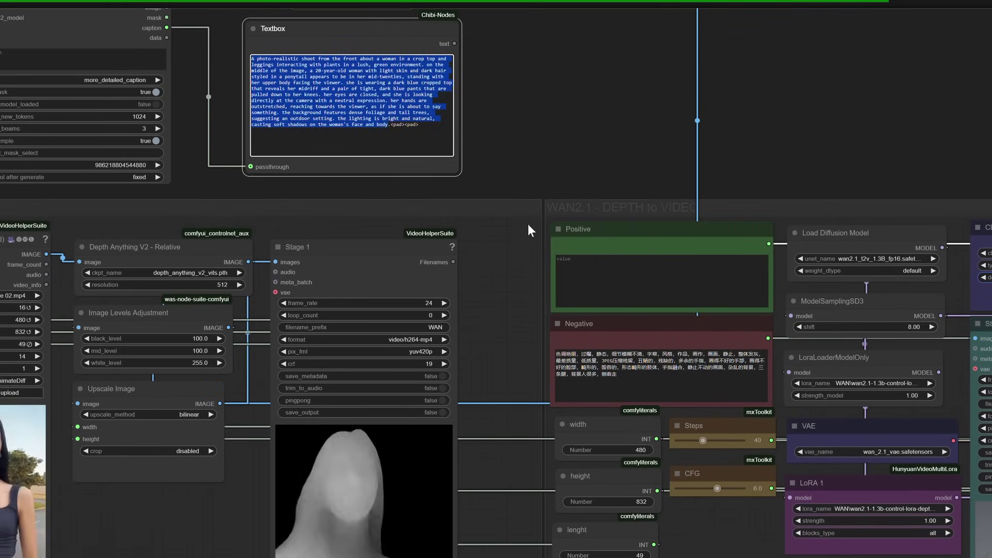
click(582, 269)
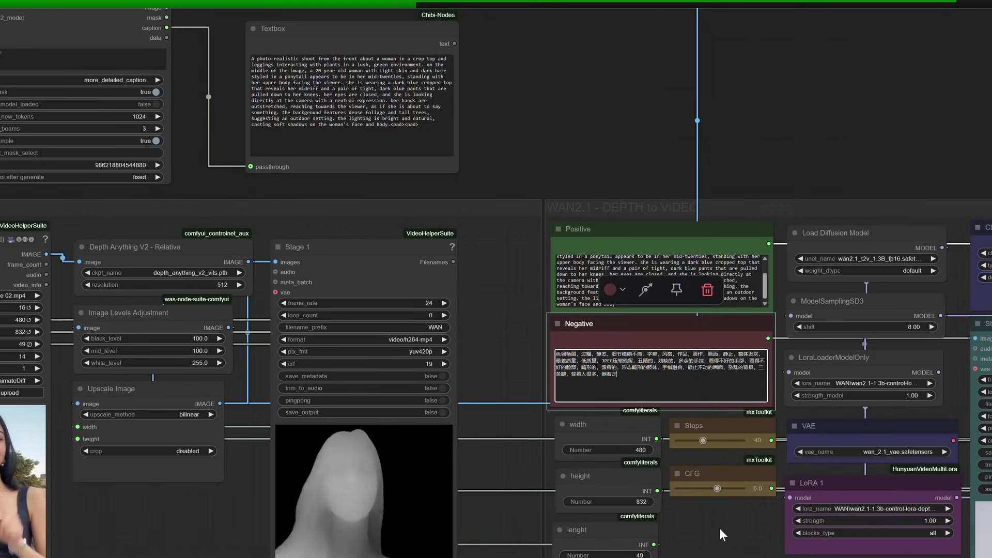
drag(722, 534, 549, 352)
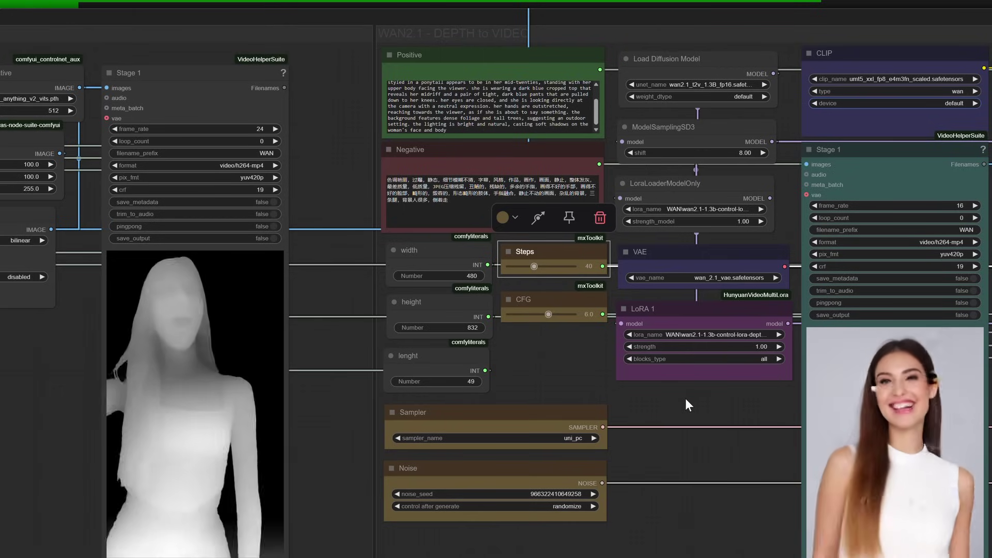
drag(681, 399, 407, 376)
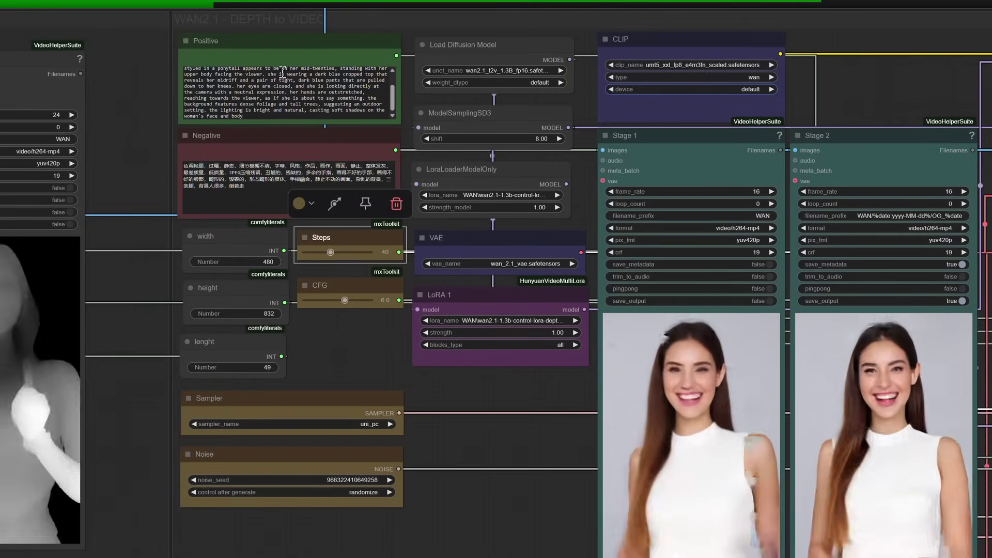
click(514, 169)
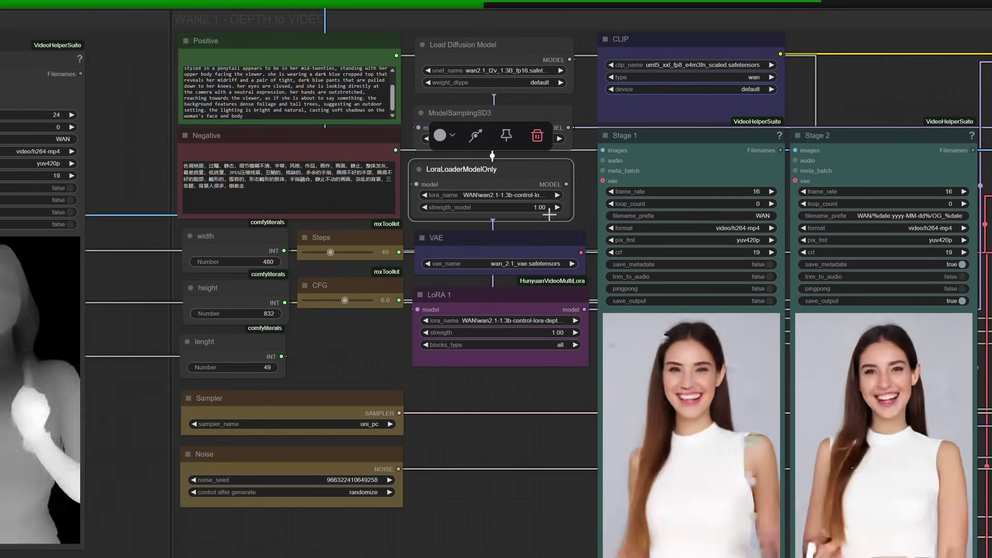
click(548, 300)
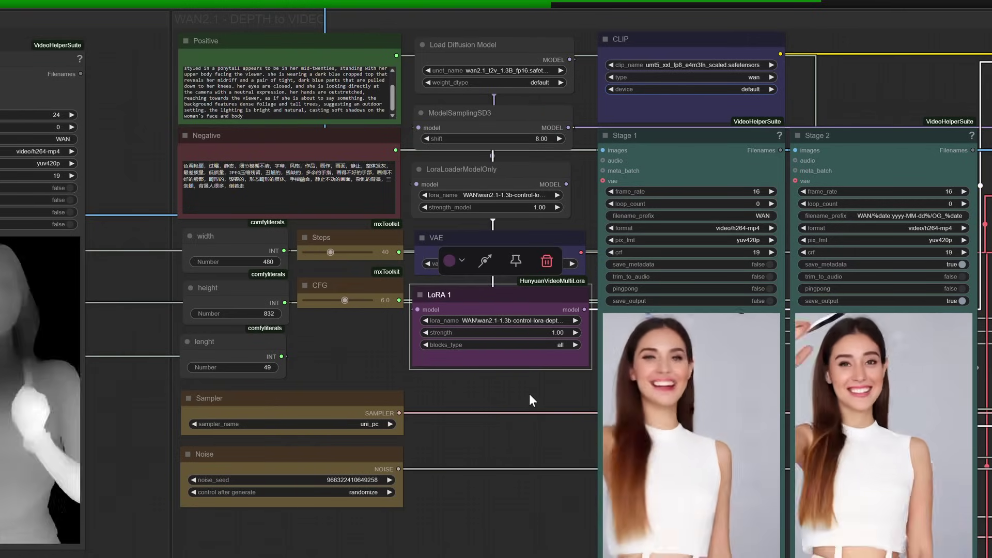
drag(536, 393, 450, 388)
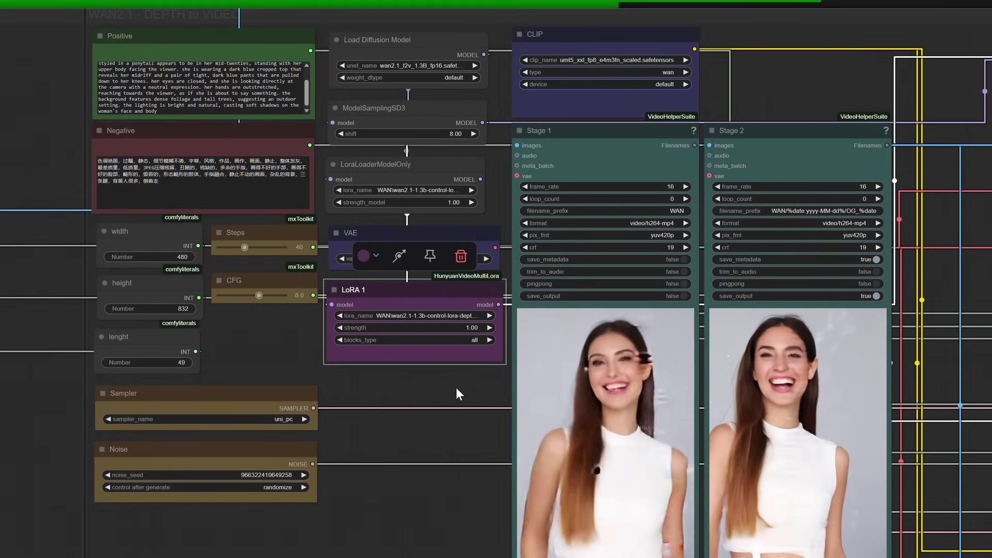
drag(466, 386, 199, 383)
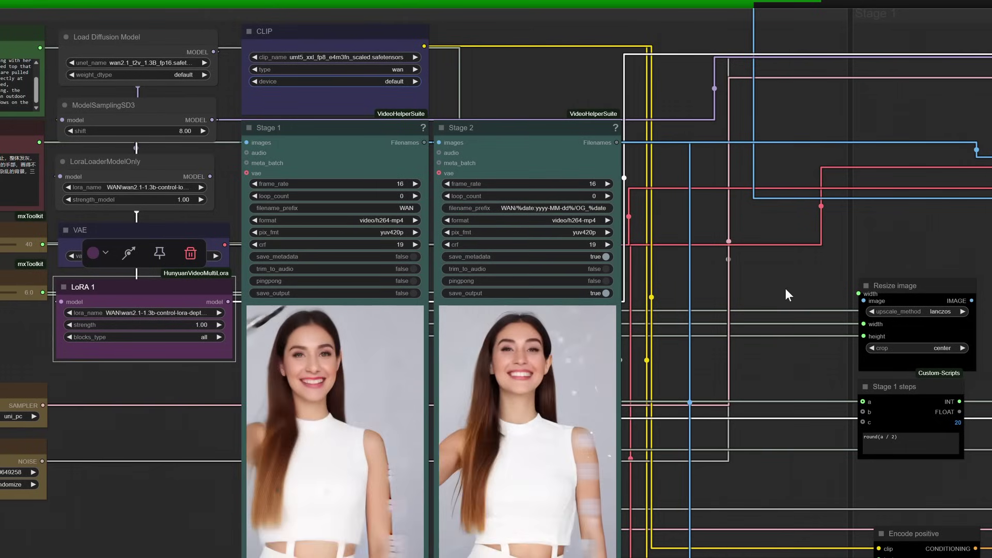
Survey the full layout, select the Scheduler node, and return to the loader, LoRA and VAE nodes.
scroll(786, 289, down, 3)
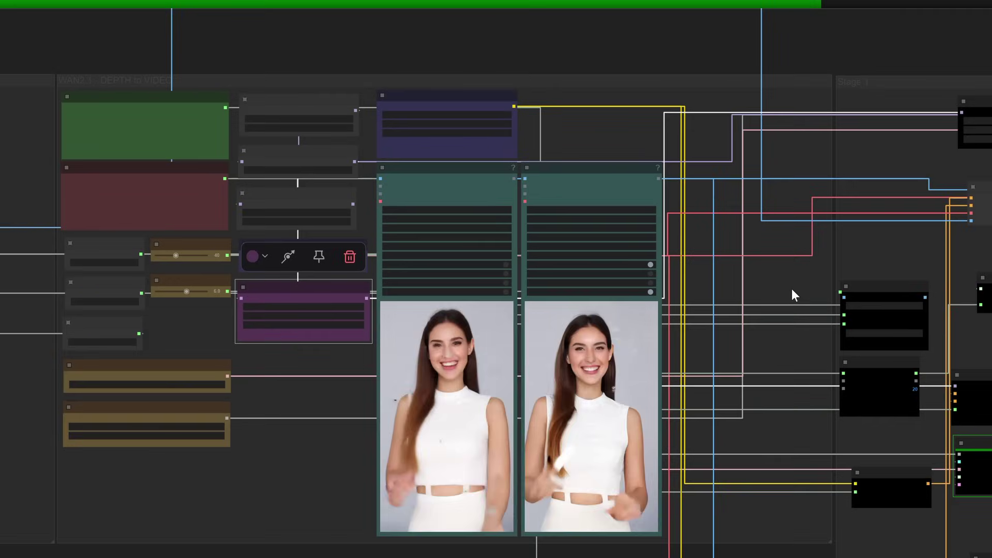
drag(768, 279, 647, 247)
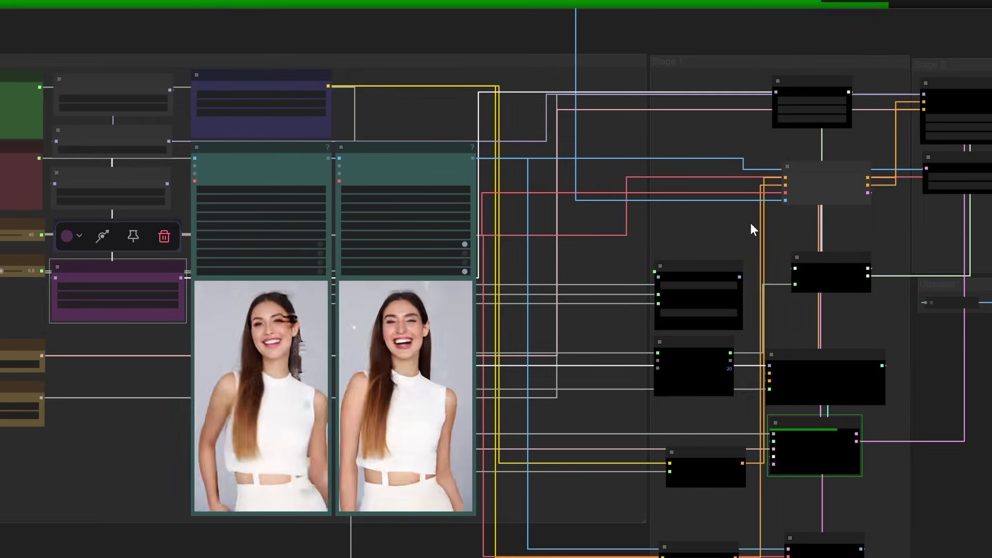
scroll(750, 223, up, 3)
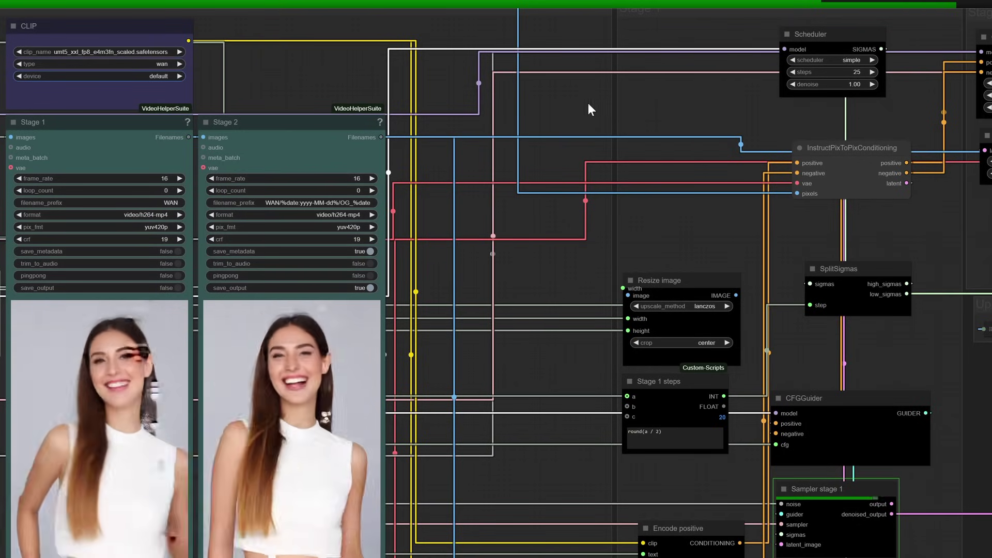
drag(588, 103, 574, 121)
click(806, 51)
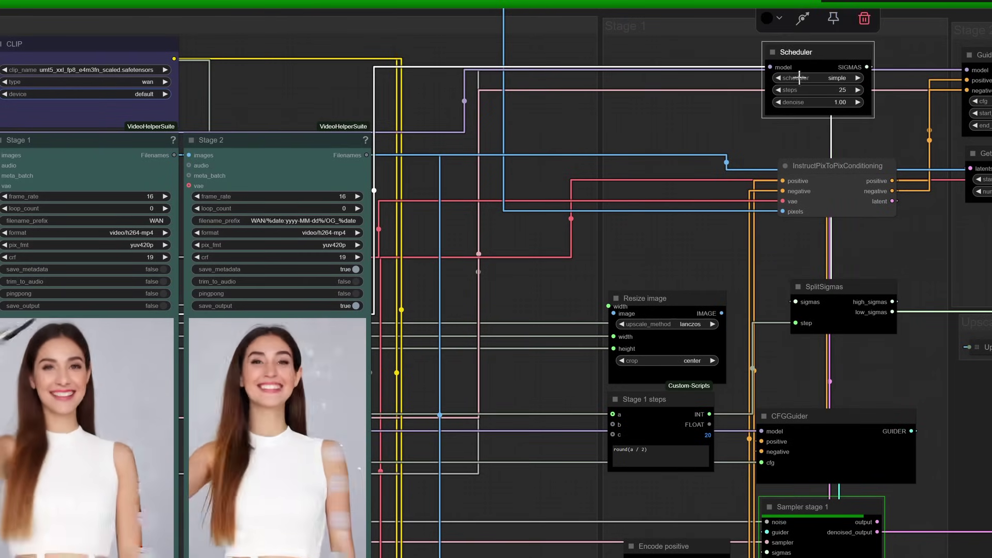
drag(502, 382, 704, 360)
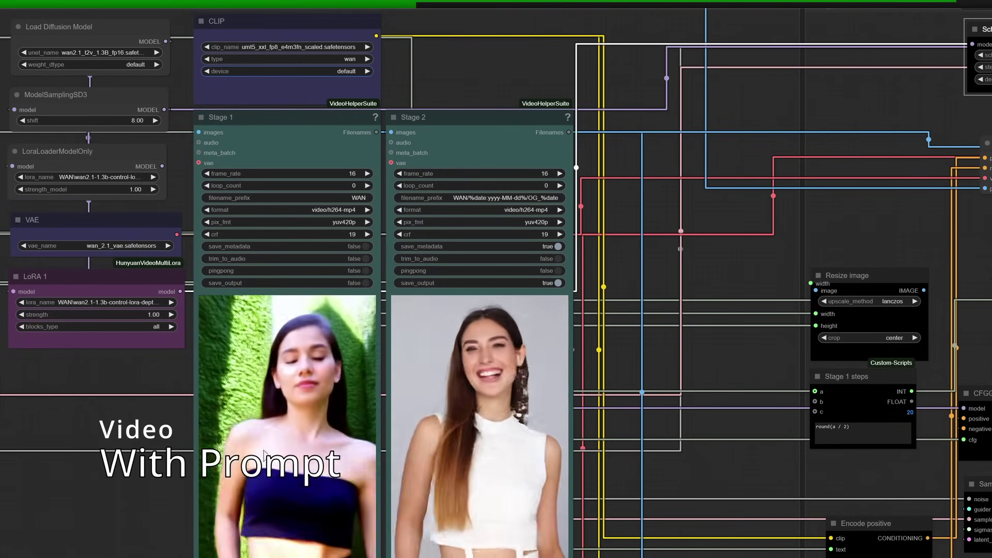
Compare the Stage 1 and Stage 2 previews of the woman in the dark strapless top.
drag(144, 437, 144, 407)
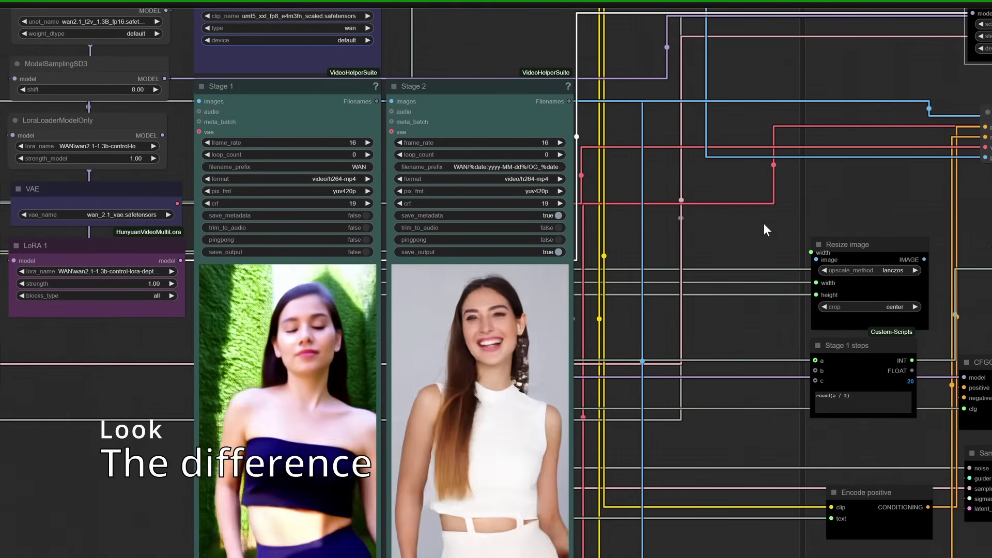
drag(771, 224, 593, 219)
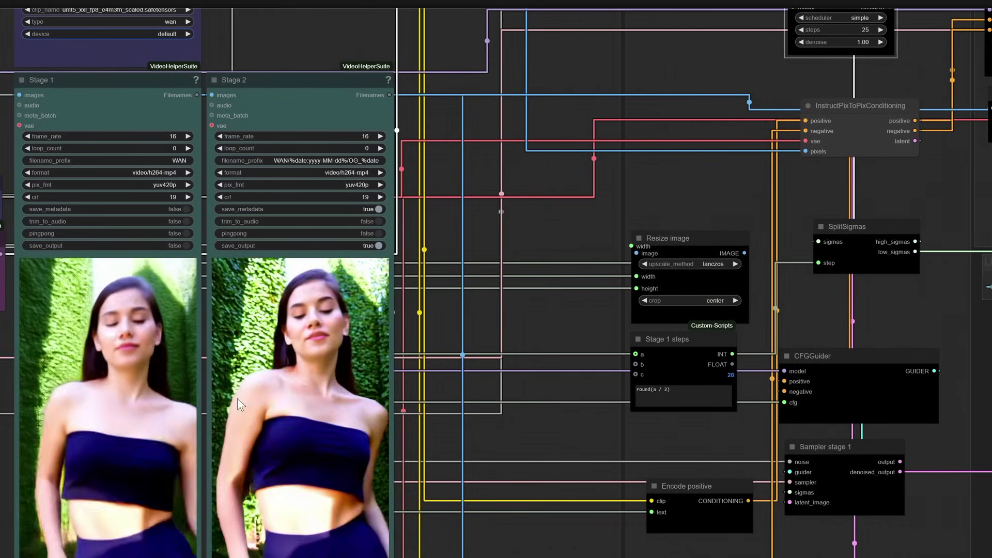
scroll(238, 398, up, 3)
scroll(649, 297, down, 1)
scroll(649, 297, left, 1)
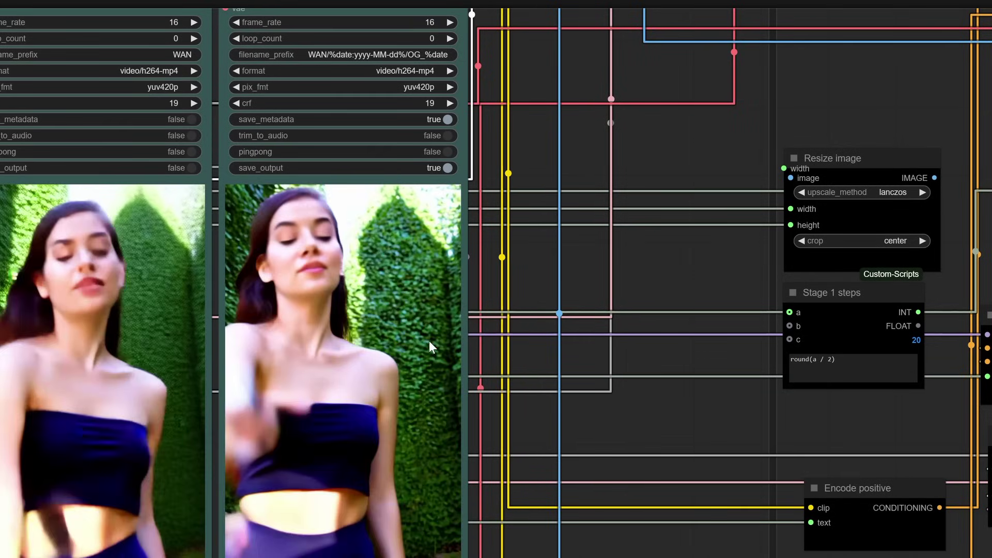
scroll(429, 340, down, 2)
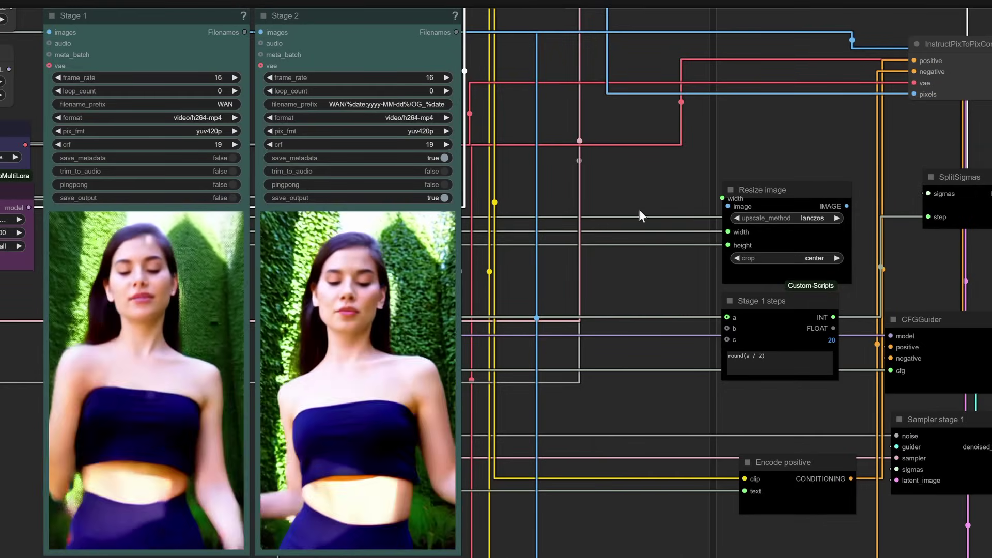
drag(565, 289, 692, 268)
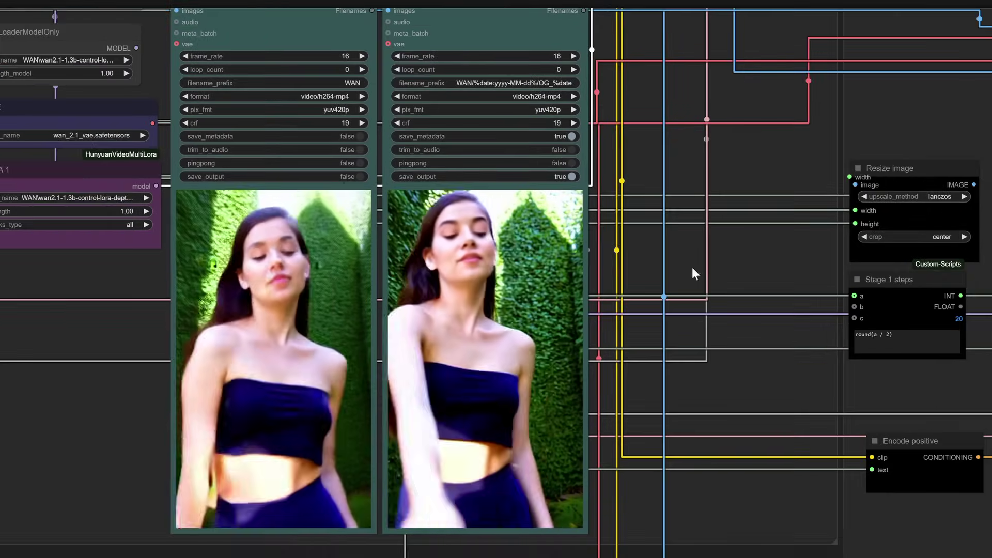
scroll(391, 343, up, 4)
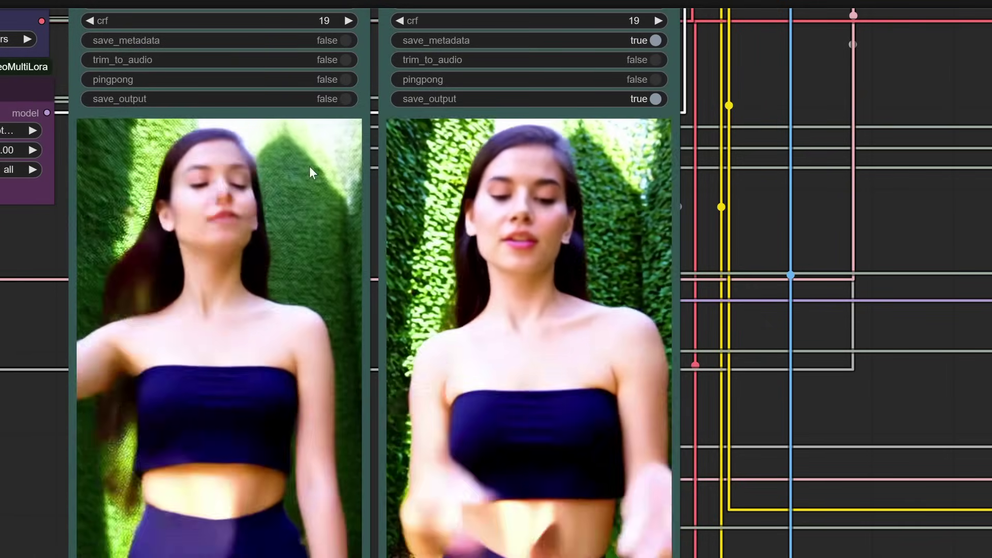
scroll(261, 185, up, 4)
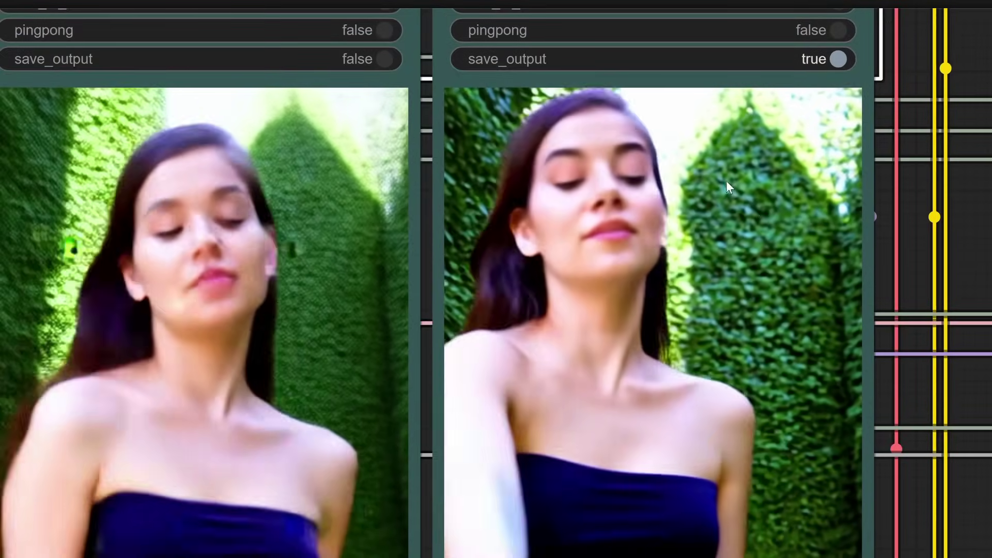
scroll(774, 354, down, 4)
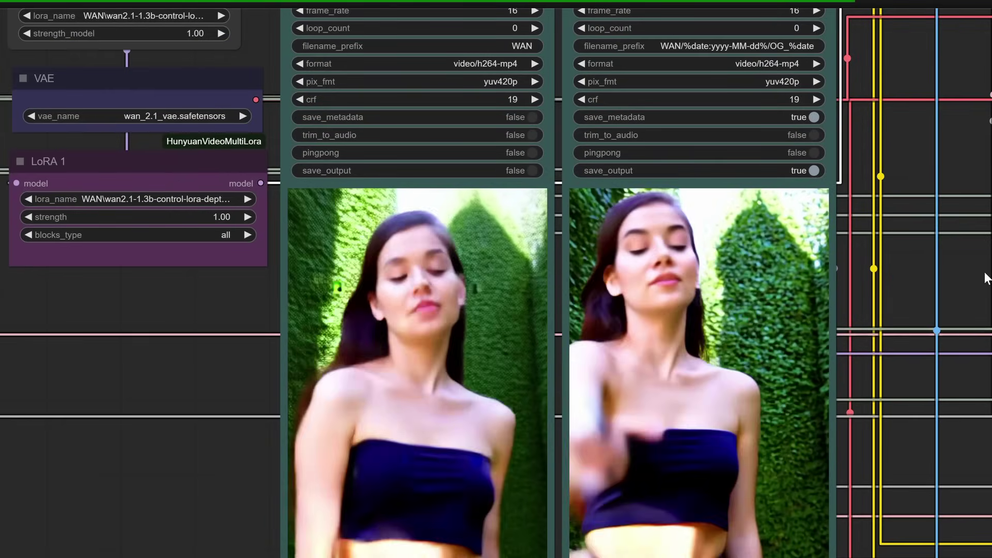
scroll(987, 279, down, 3)
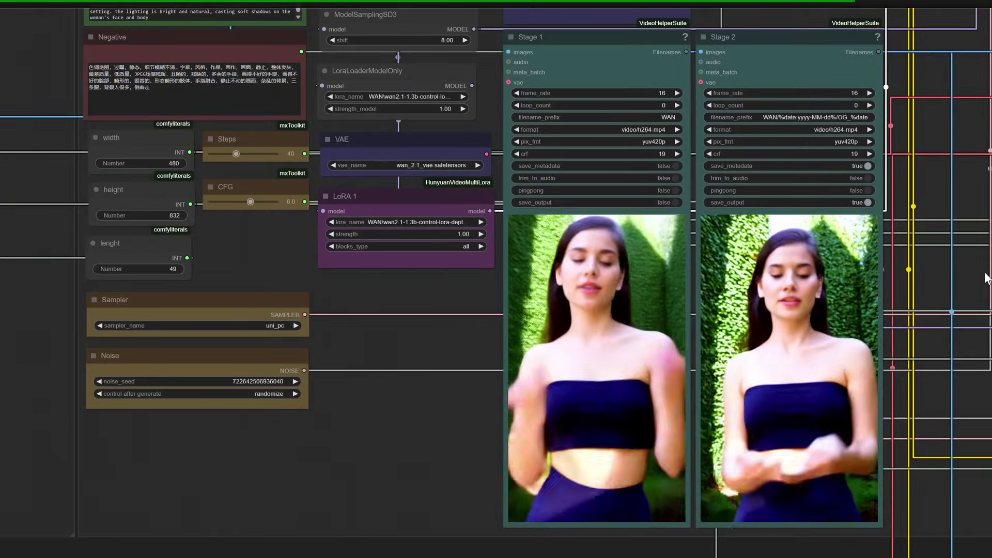
scroll(987, 279, down, 2)
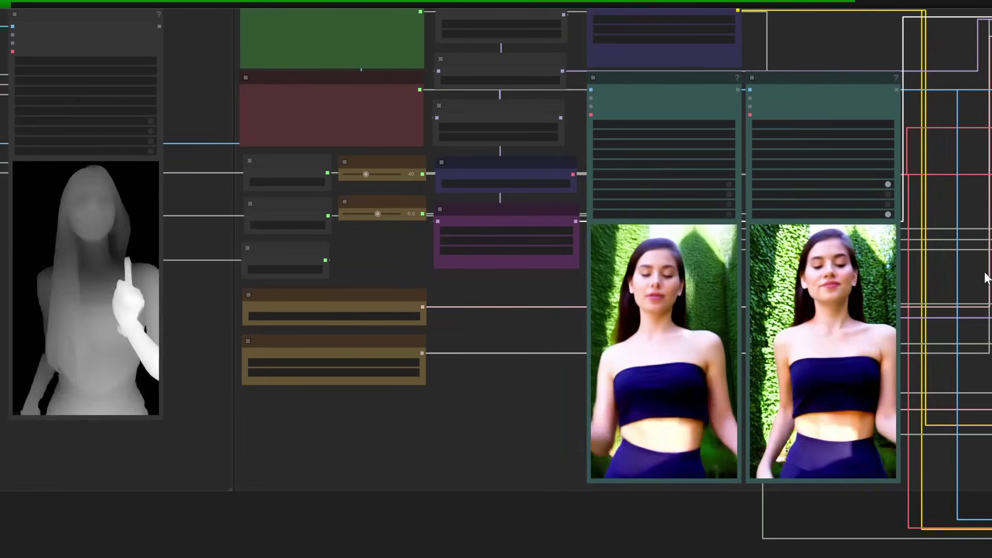
drag(818, 273, 759, 280)
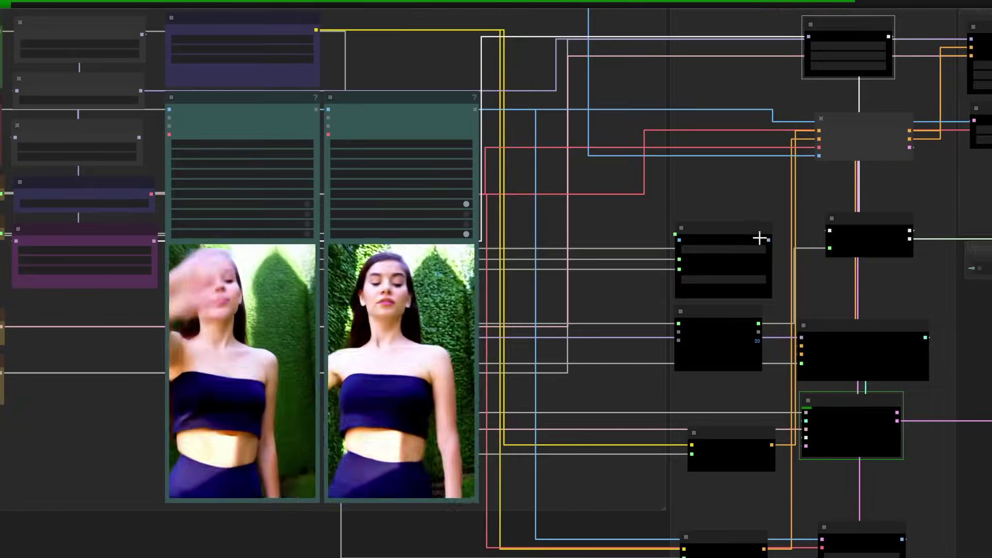
scroll(760, 236, up, 2)
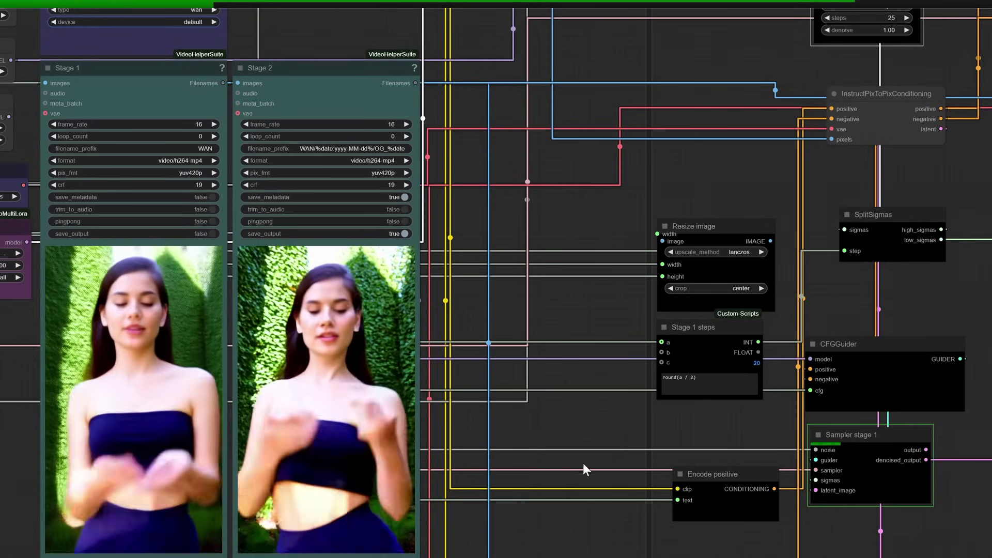
drag(596, 306, 478, 236)
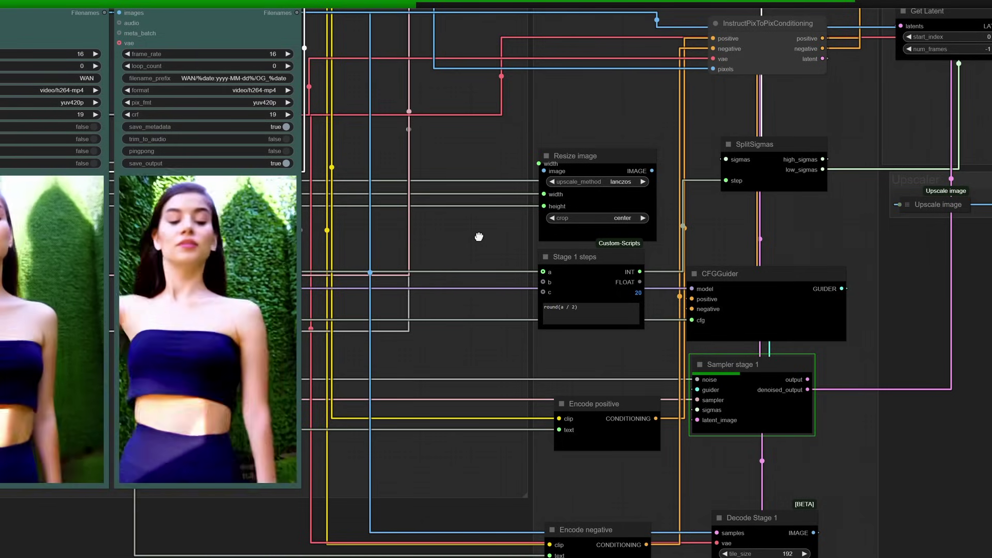
drag(478, 237, 311, 375)
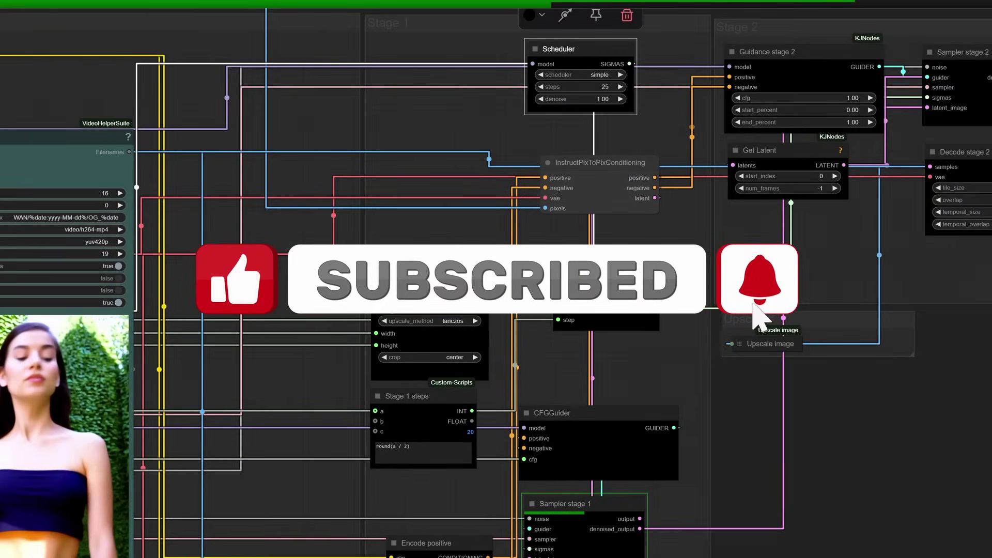
drag(311, 375, 499, 366)
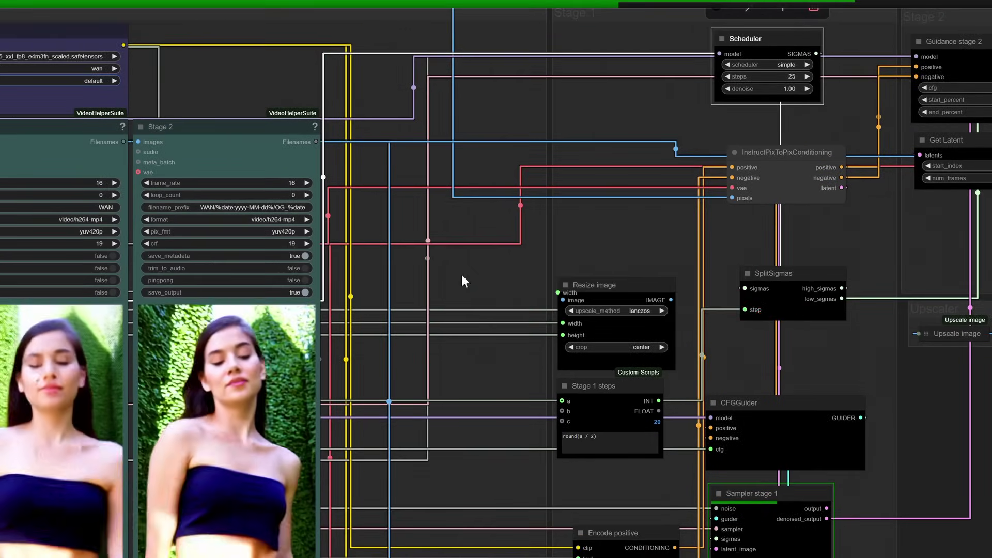